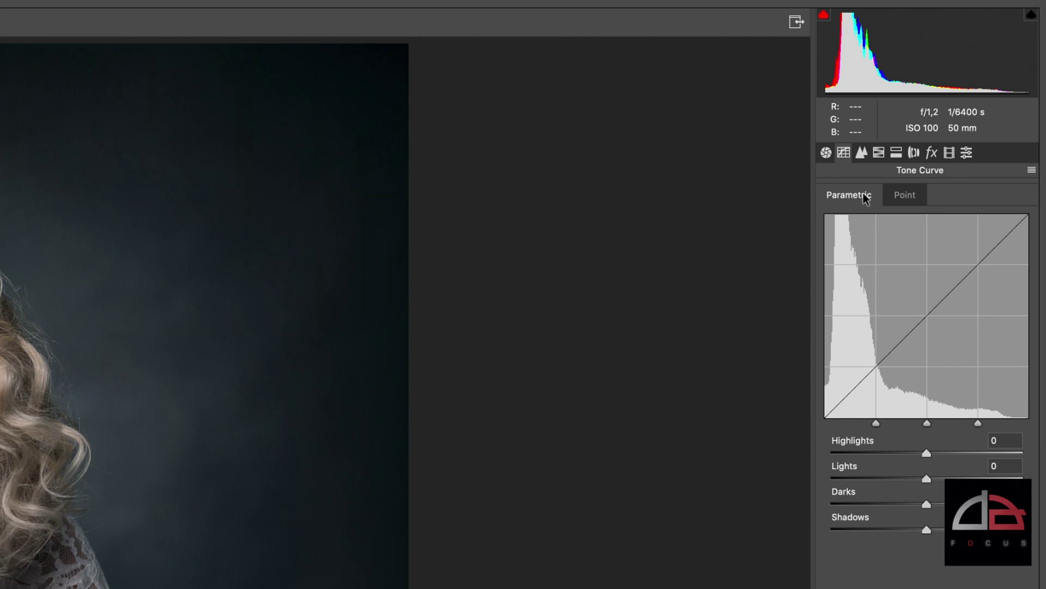
Test the parametric tone curve's Highlights at about -58 and +77, and reset the value to 0.
click(902, 199)
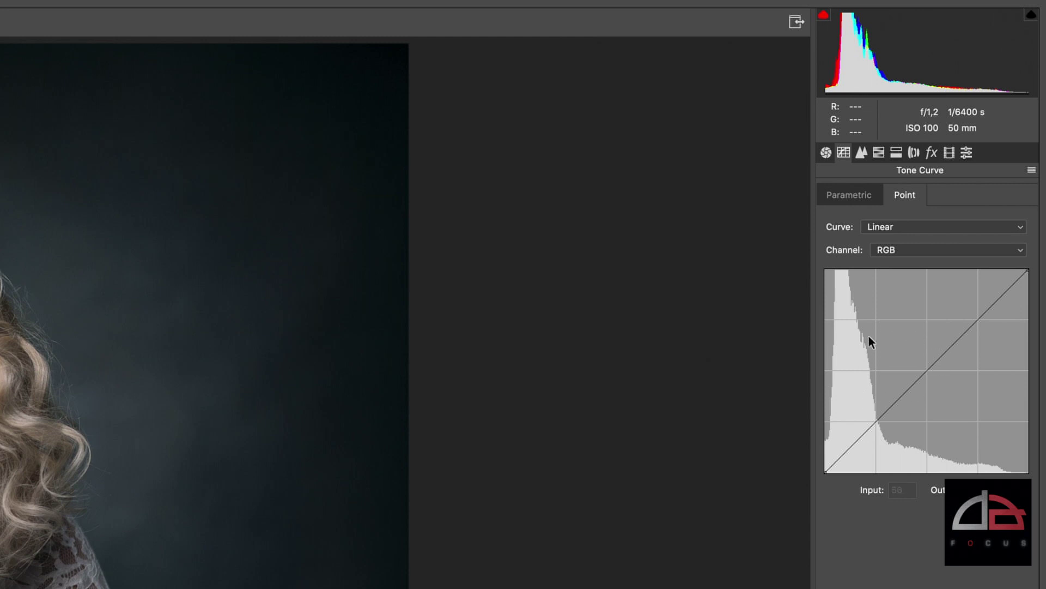
click(845, 199)
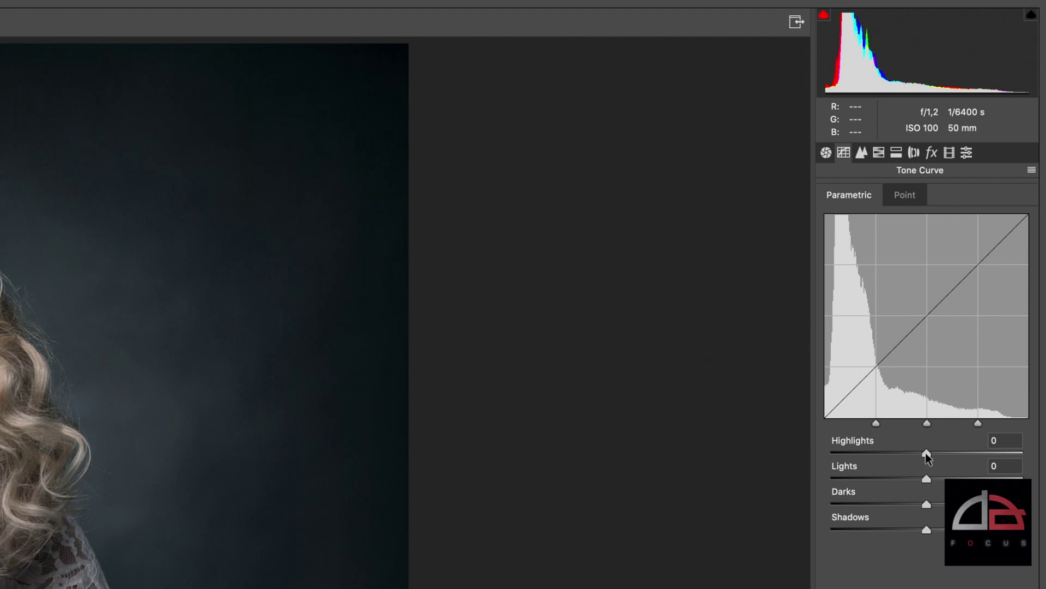
drag(925, 452, 870, 455)
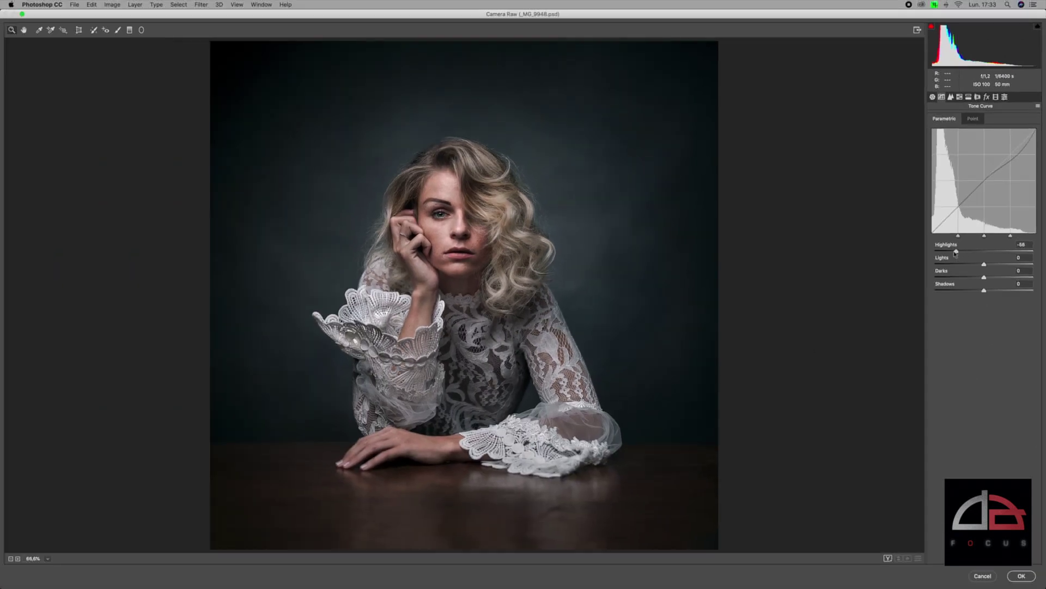
mouse_move(955, 252)
mouse_down()
mouse_move(945, 251)
mouse_move(957, 254)
mouse_up()
drag(958, 252, 1022, 254)
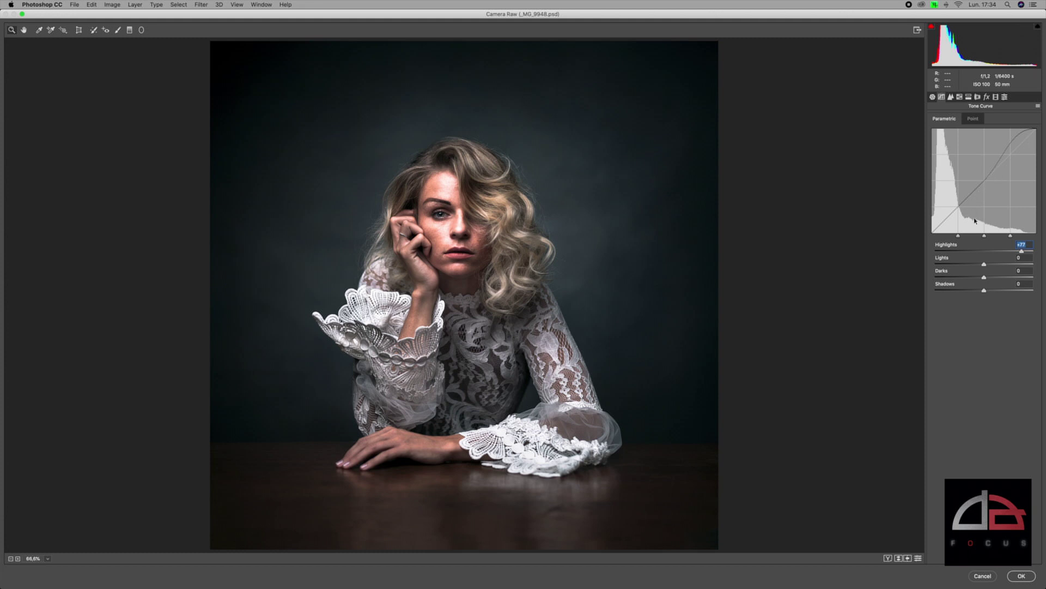
double_click(1022, 251)
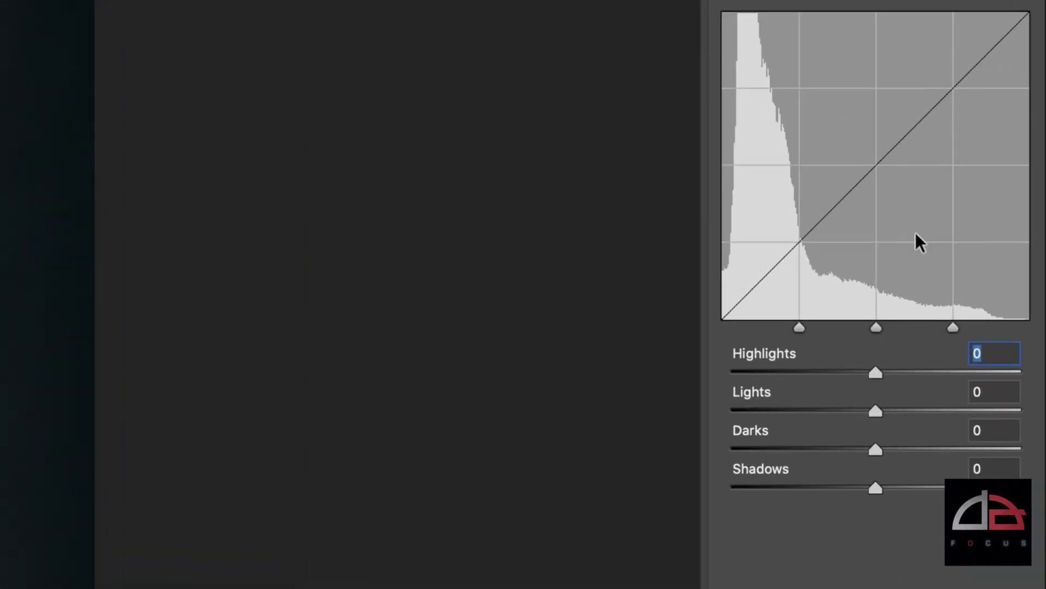
Try lowering the parametric curve's Lights to about -53 and reset the value to 0.
drag(876, 410, 783, 421)
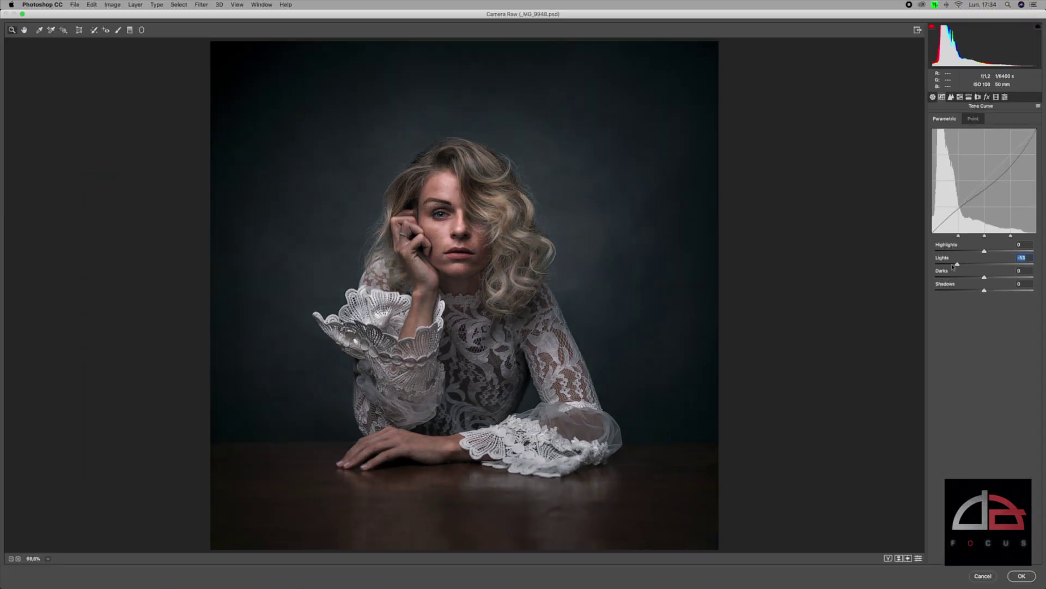
drag(952, 267, 985, 291)
double_click(969, 266)
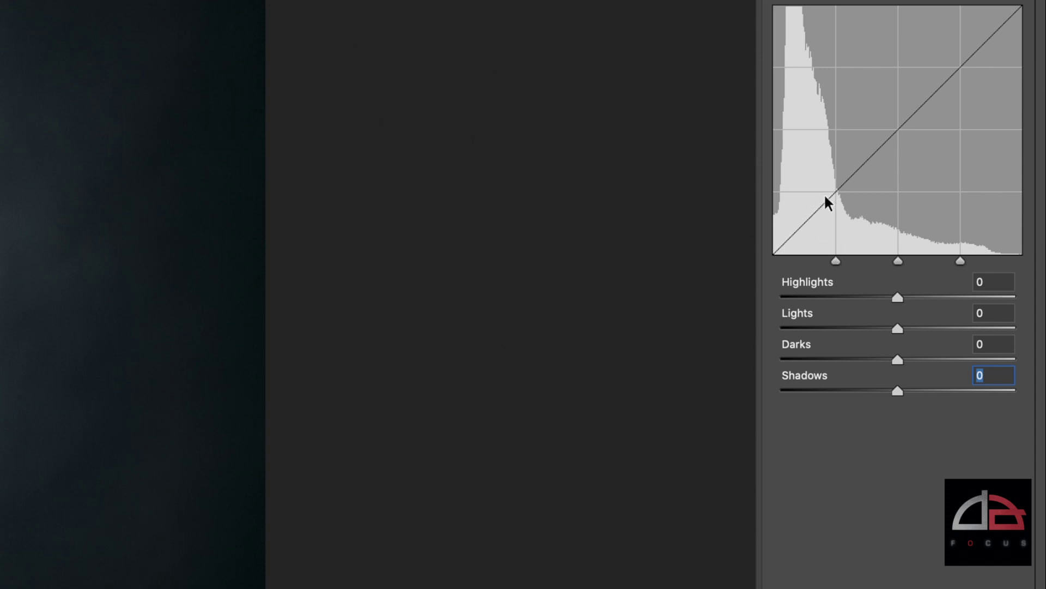
Test Shadows at -71 with the curve's shadows split point shifted both ways, and reset both to their defaults.
drag(898, 391, 856, 392)
drag(835, 262, 807, 263)
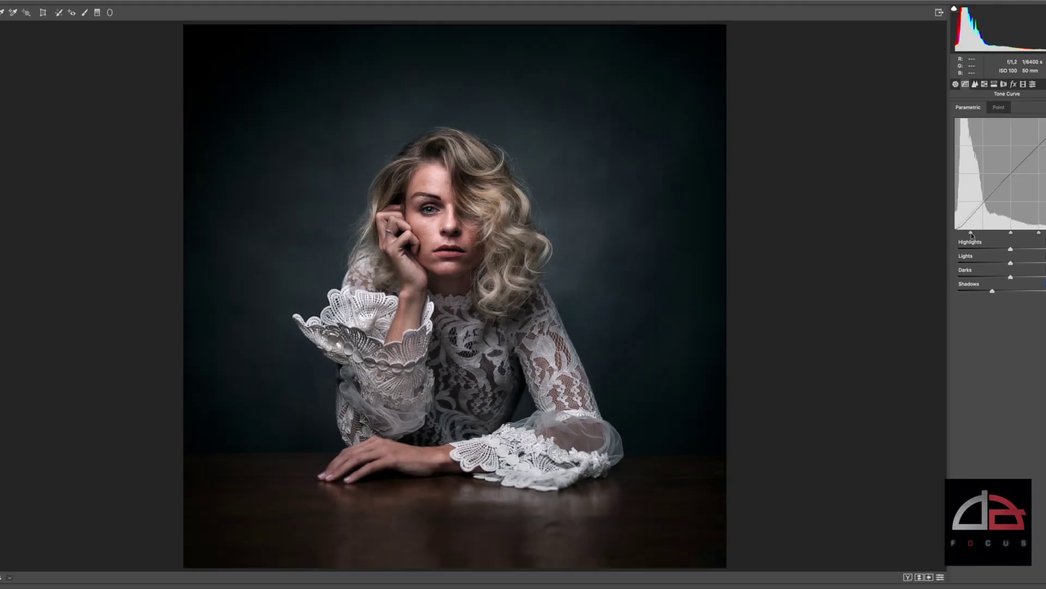
drag(967, 293, 949, 292)
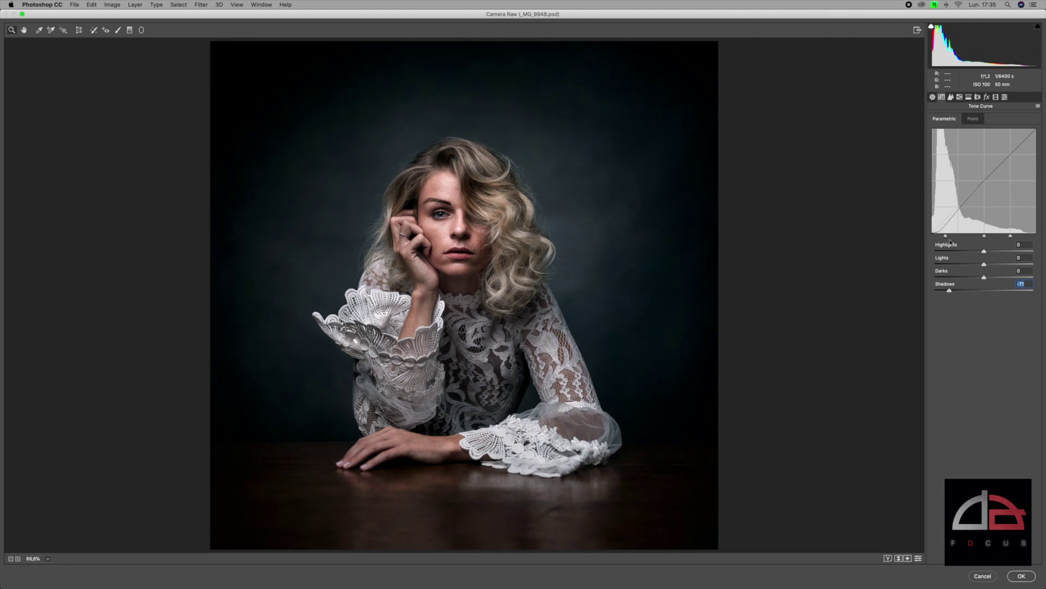
drag(948, 238, 974, 238)
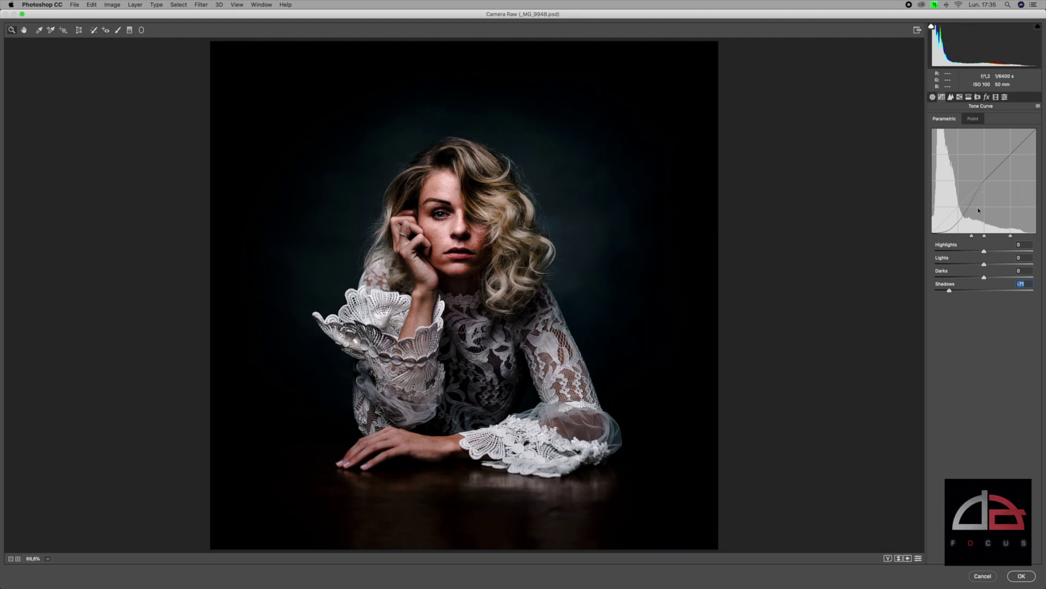
double_click(949, 291)
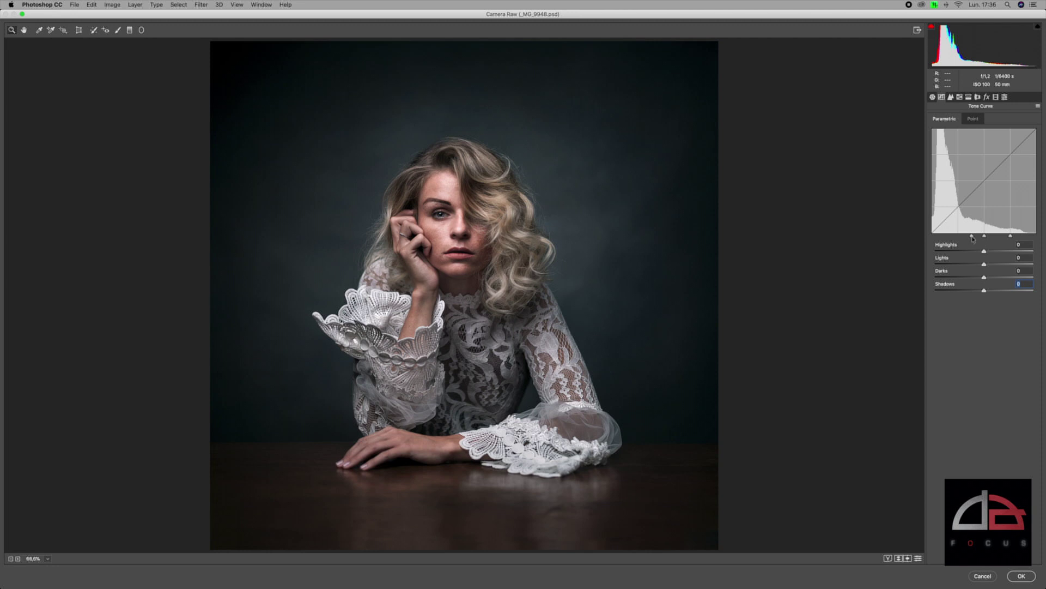
double_click(973, 236)
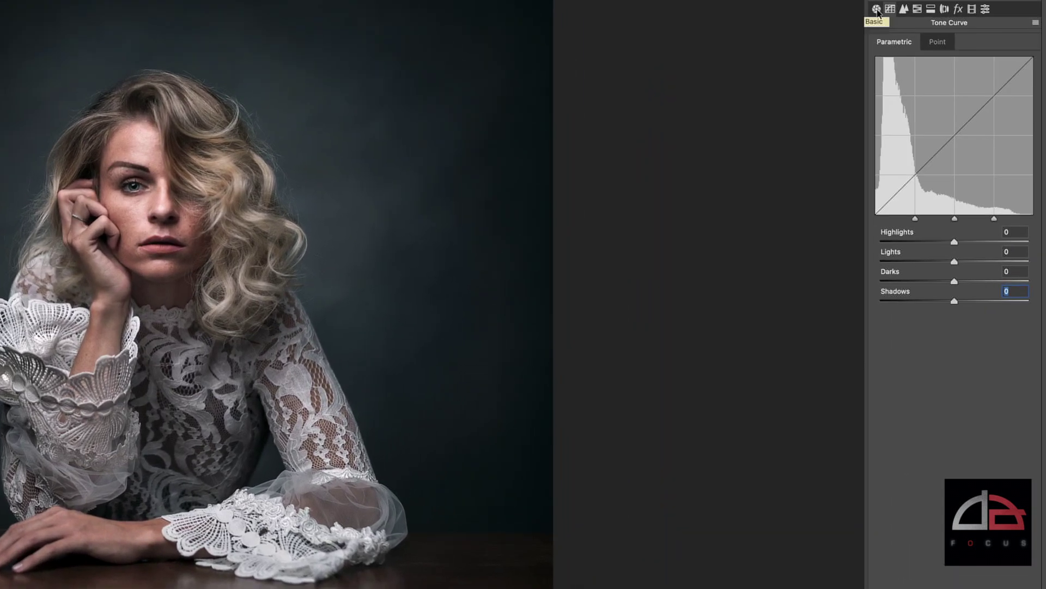
Try raising the Highlights in the Basic adjustments to about +8 and reset the value to 0.
click(878, 10)
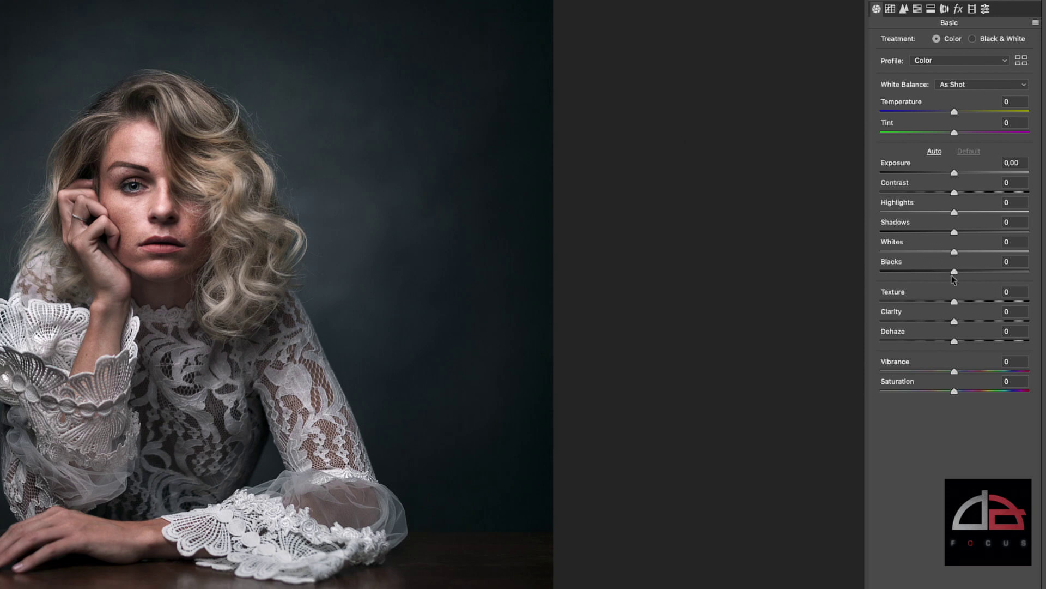
mouse_move(955, 214)
mouse_down()
mouse_move(1007, 215)
mouse_move(907, 216)
mouse_move(997, 215)
mouse_move(921, 215)
mouse_move(961, 215)
mouse_up()
double_click(961, 214)
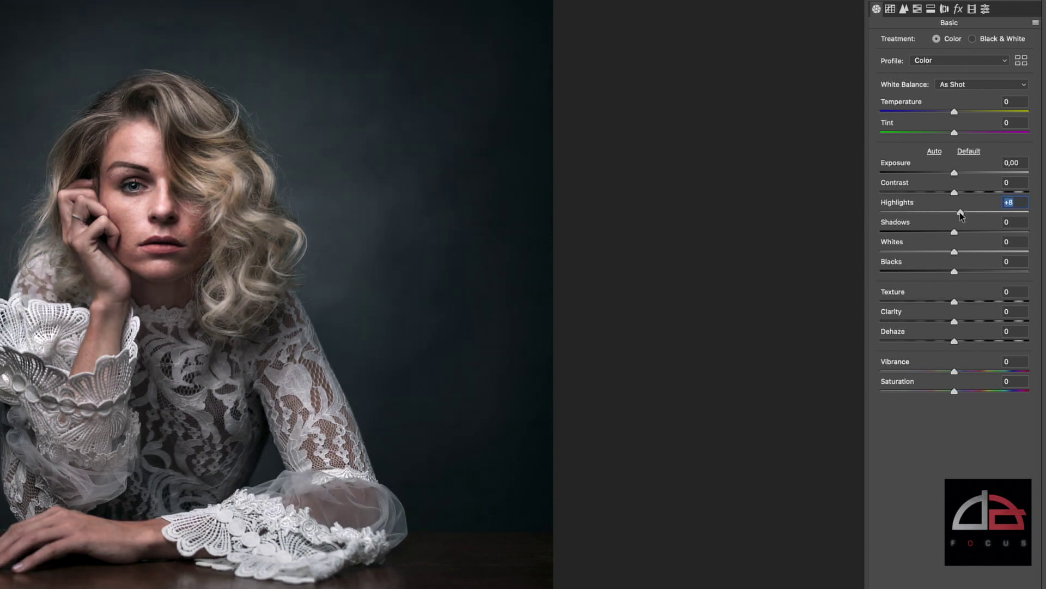
Return to the tone curve in Point mode and apply the Medium Contrast preset.
click(891, 10)
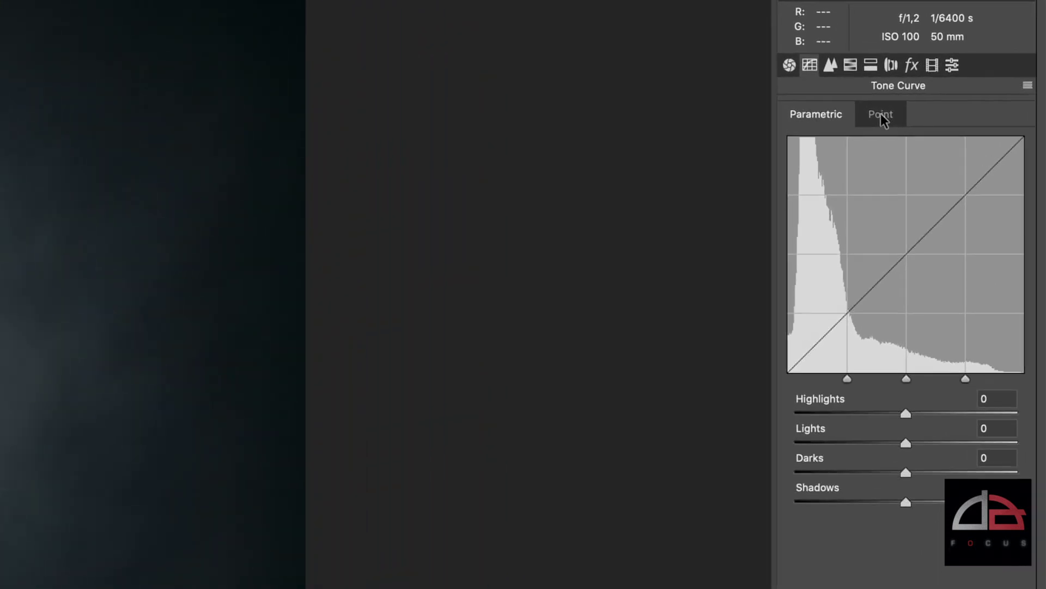
click(881, 116)
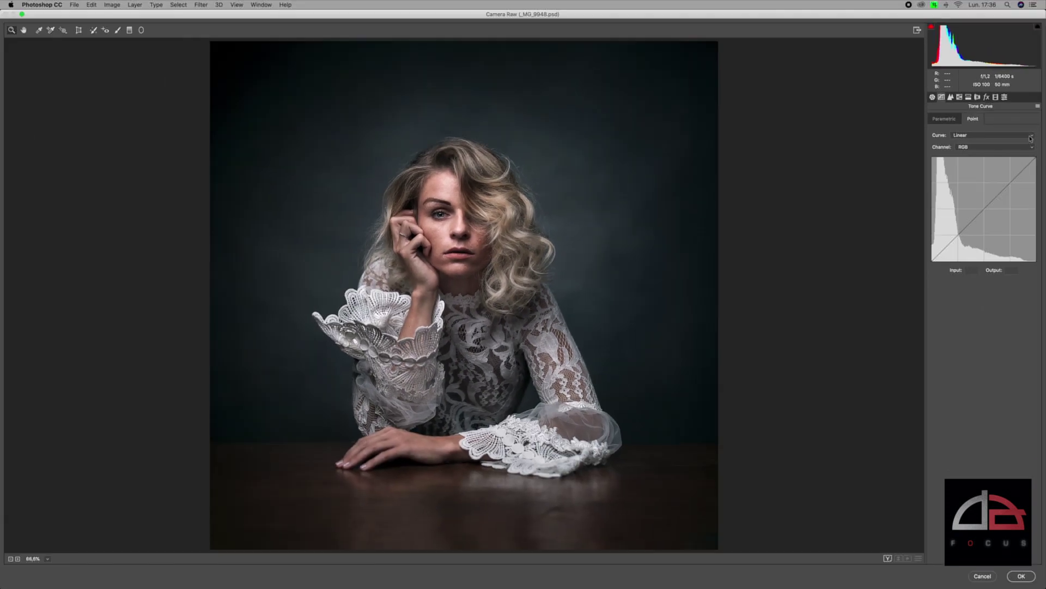
click(1014, 154)
click(1030, 136)
click(1025, 136)
click(1023, 143)
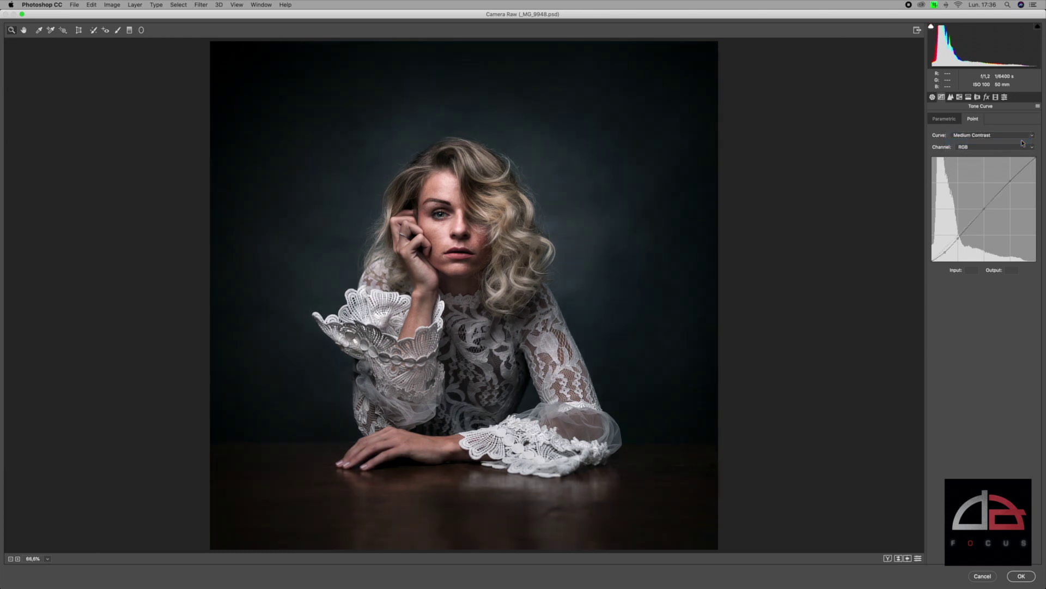
Try the Strong Contrast preset on the point curve and change the curve type to Custom.
click(1023, 140)
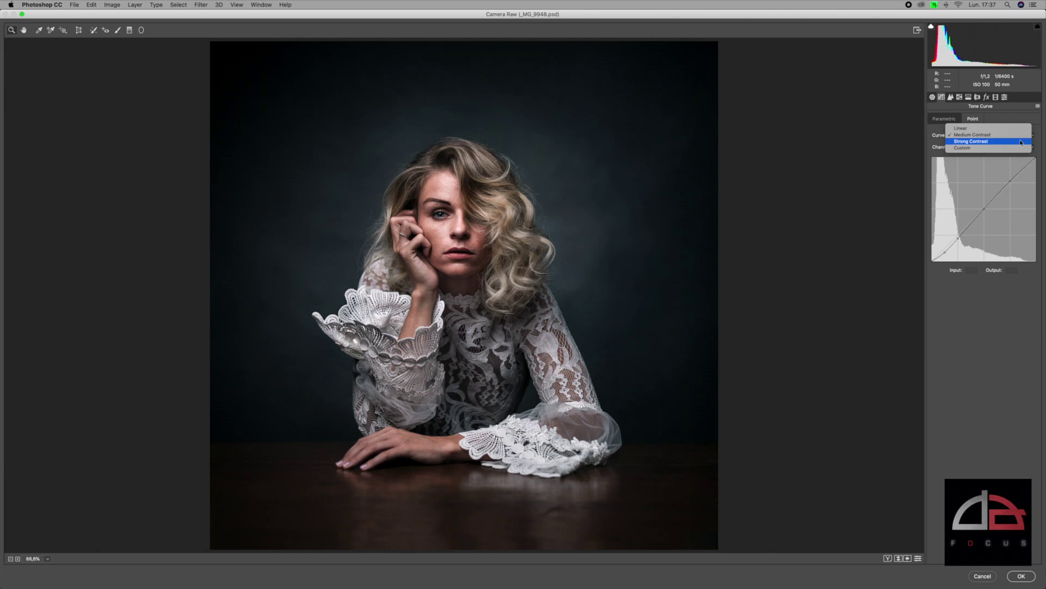
click(1021, 142)
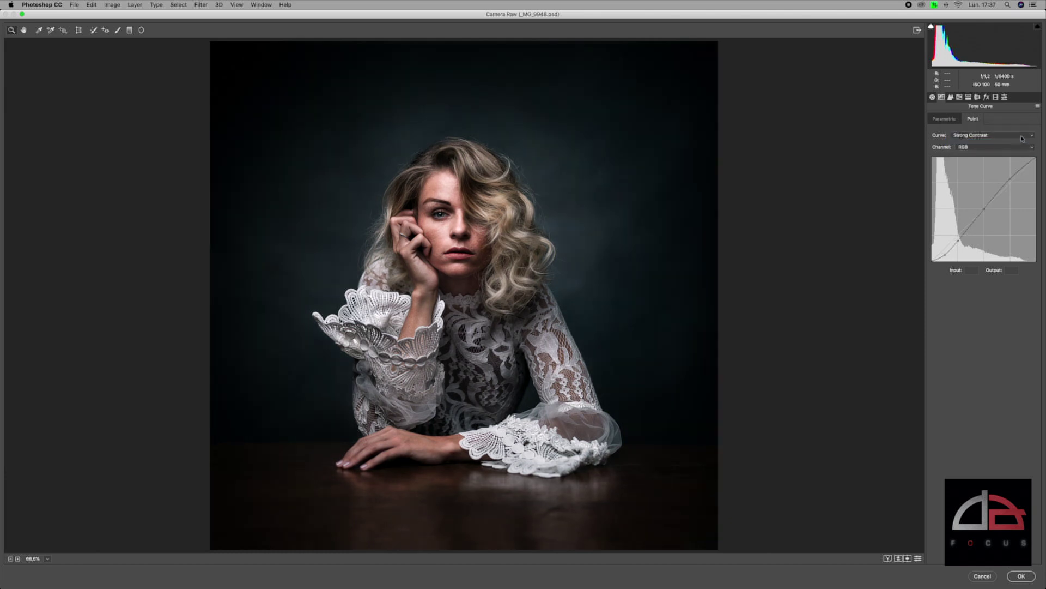
click(1023, 137)
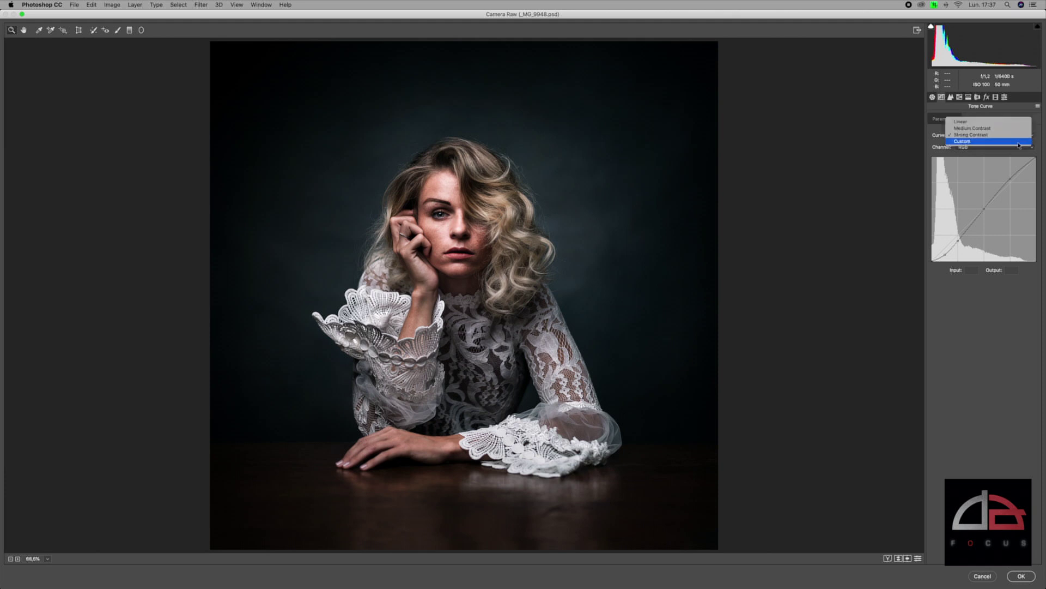
click(1019, 143)
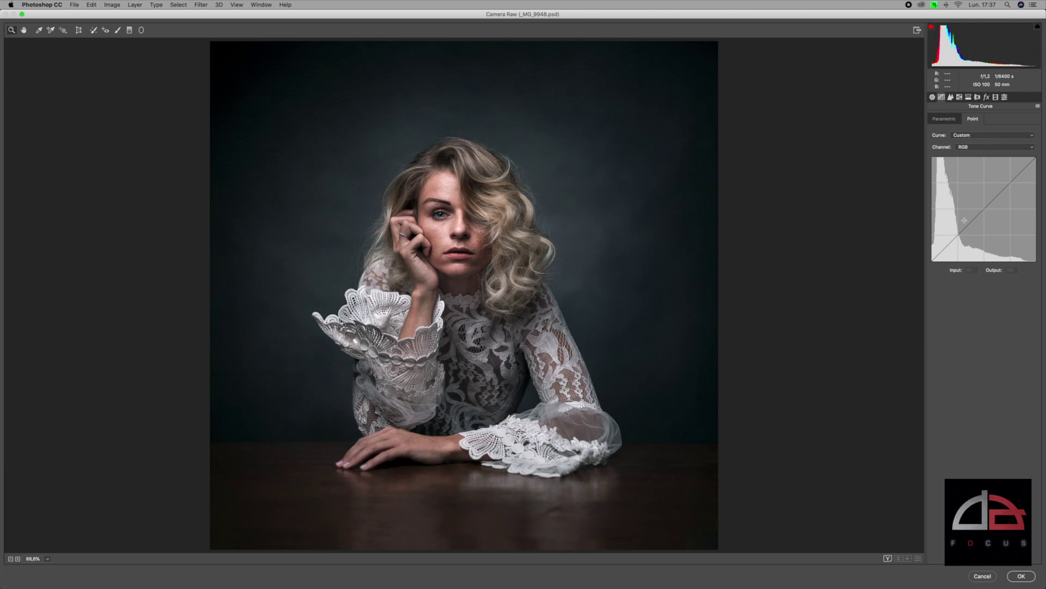
Apply the Strong Contrast preset to the point curve once more and set the curve back to Linear.
click(992, 136)
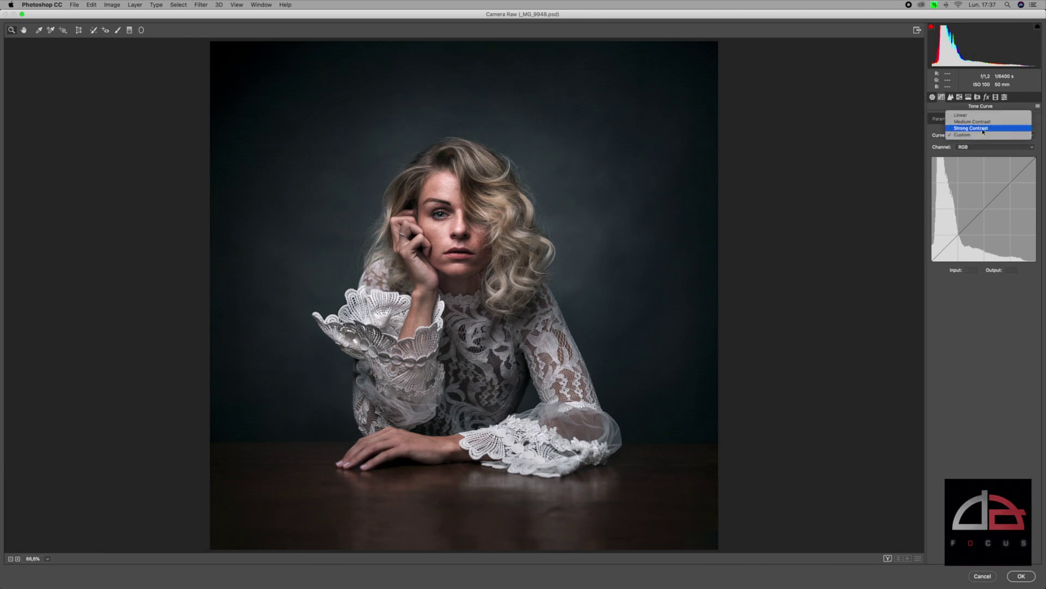
click(983, 129)
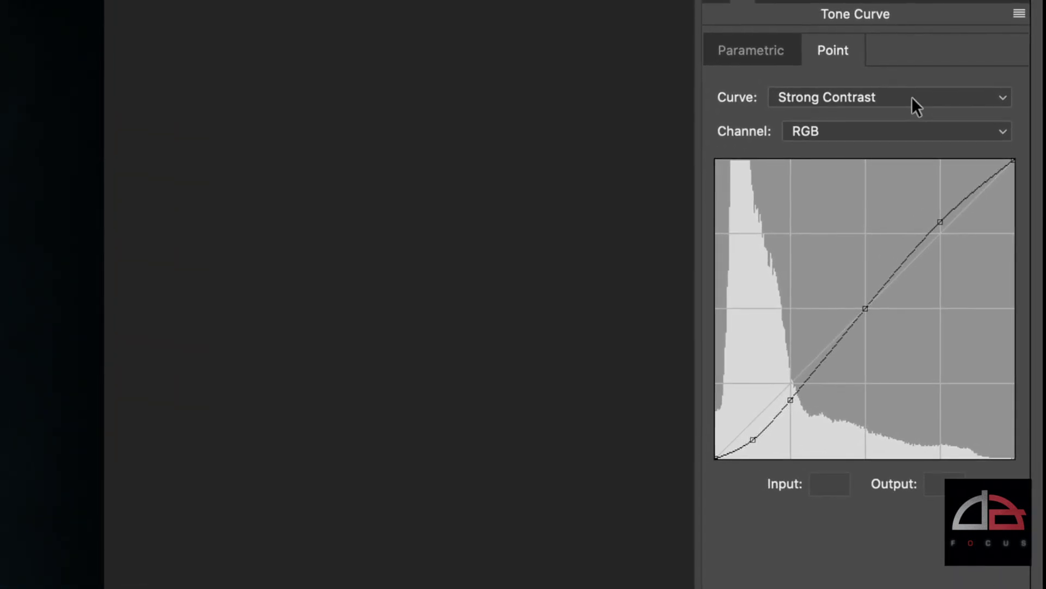
click(911, 96)
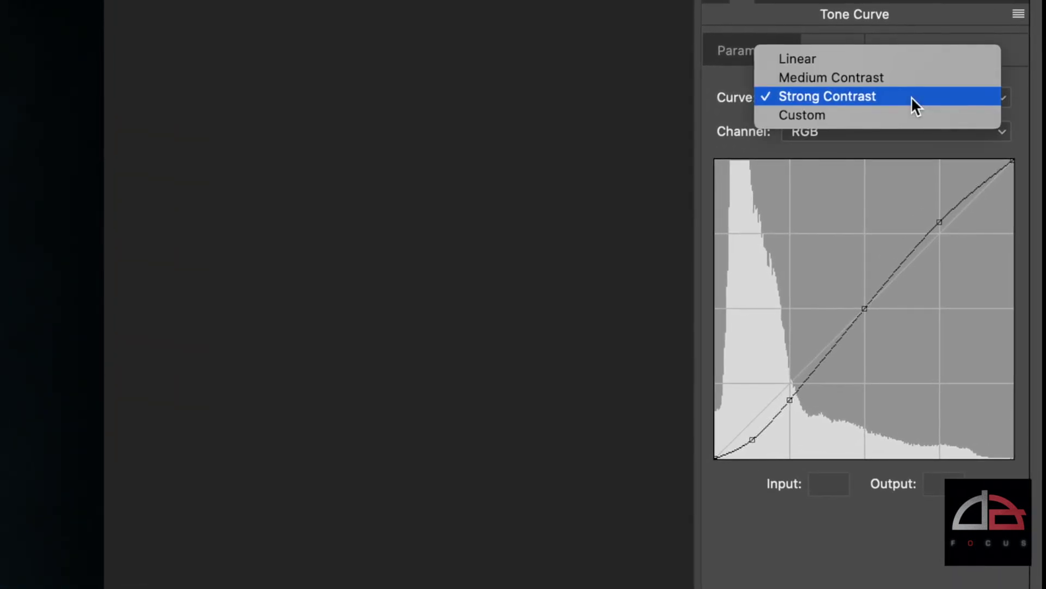
click(807, 61)
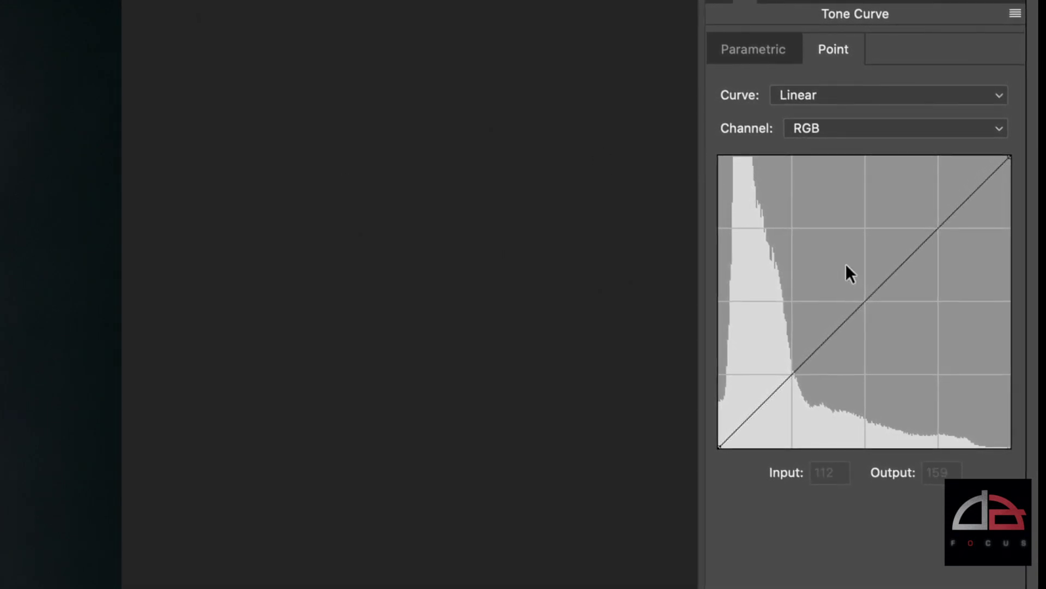
Add a highlights point at about input 192 on the RGB curve, lower it to output 179, and return it to the diagonal.
click(939, 225)
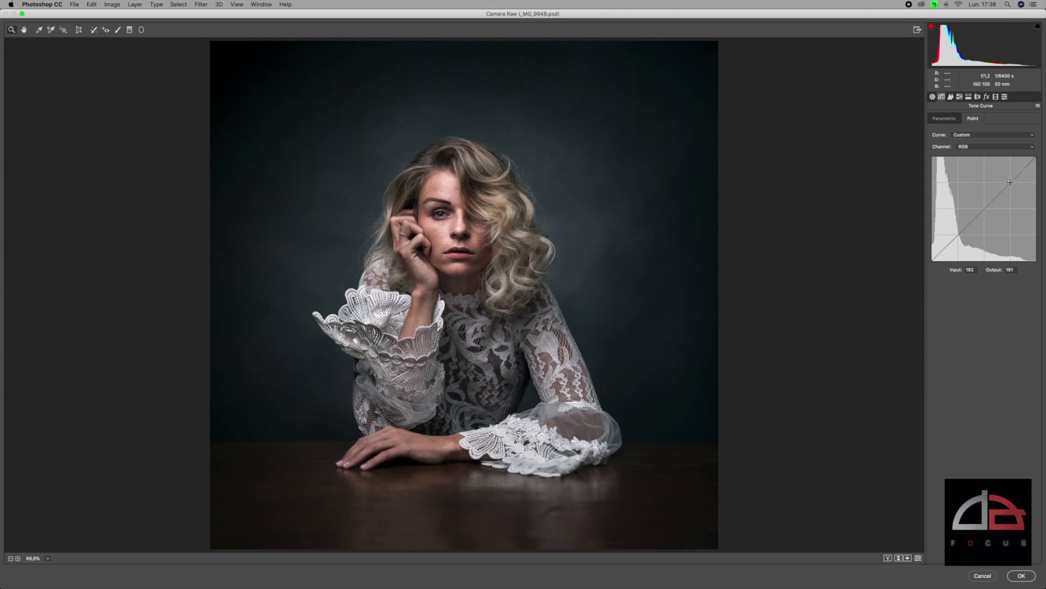
mouse_move(1010, 182)
mouse_down()
mouse_move(1011, 172)
mouse_move(1011, 188)
mouse_up()
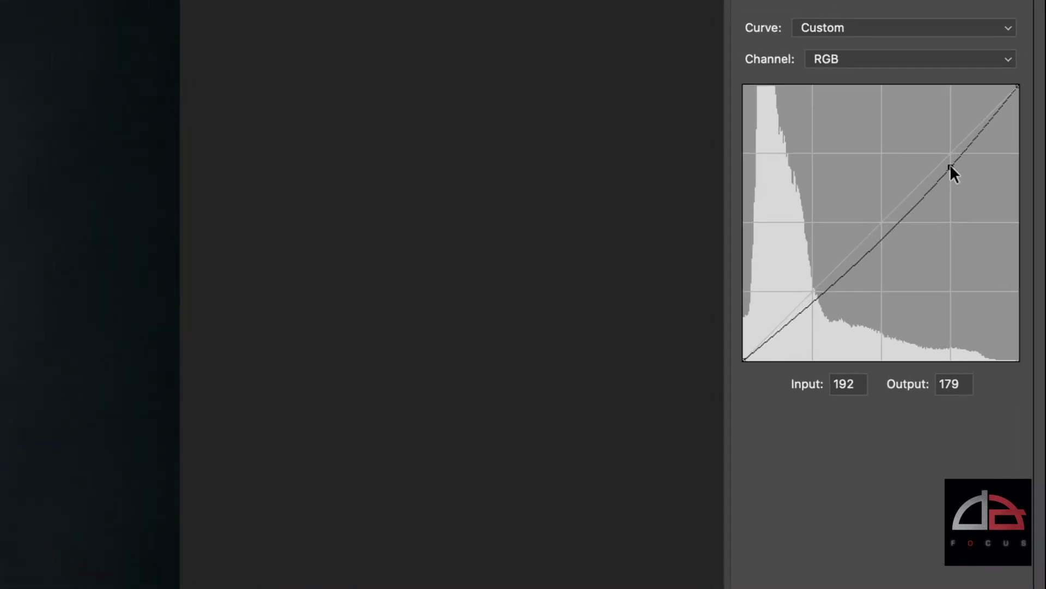
mouse_move(950, 165)
mouse_down()
mouse_move(947, 183)
mouse_move(950, 153)
mouse_up()
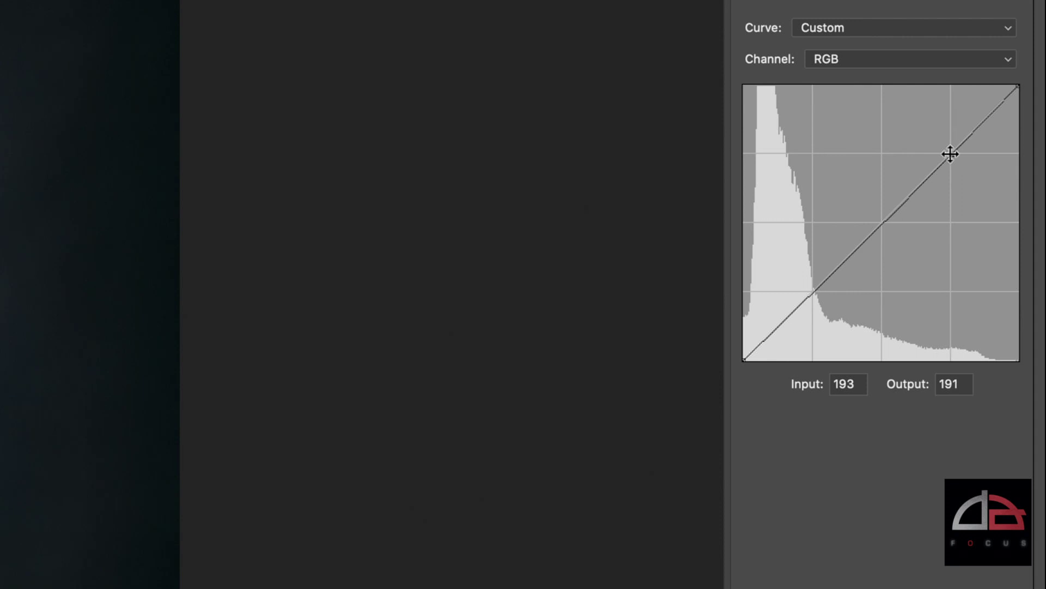
Anchor the curve's midtones at about input 129, and try lowering the highlights point to output 173 before returning it to the diagonal.
click(882, 223)
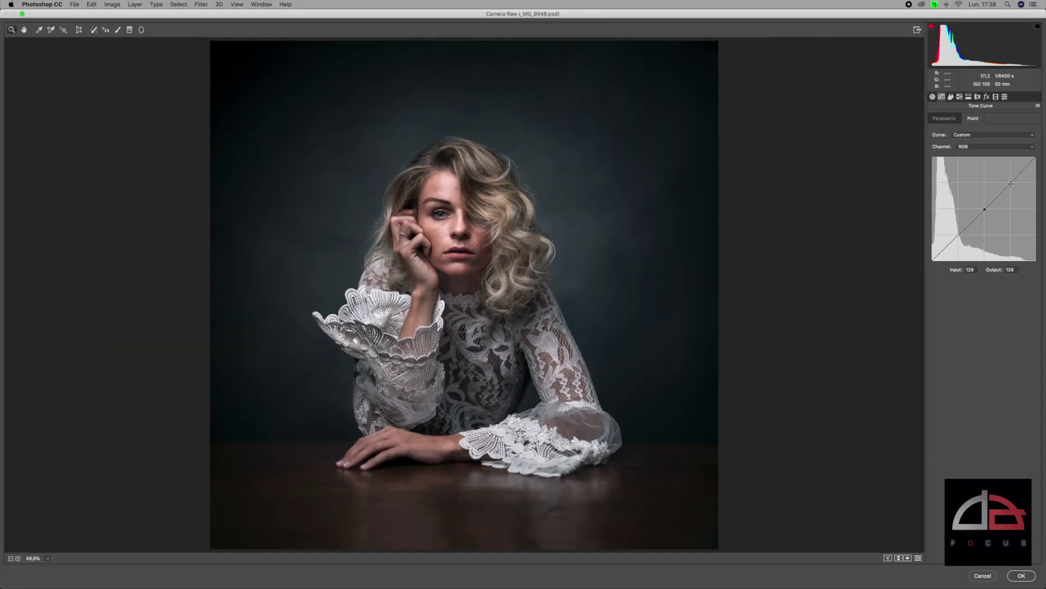
click(1011, 183)
drag(1011, 188, 1011, 190)
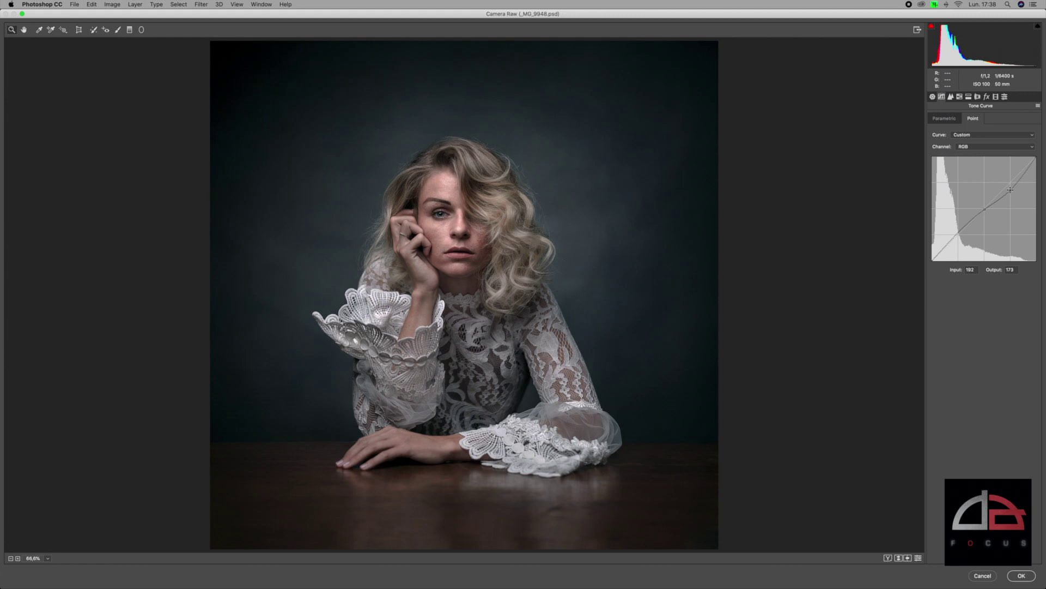
drag(1012, 192, 1012, 186)
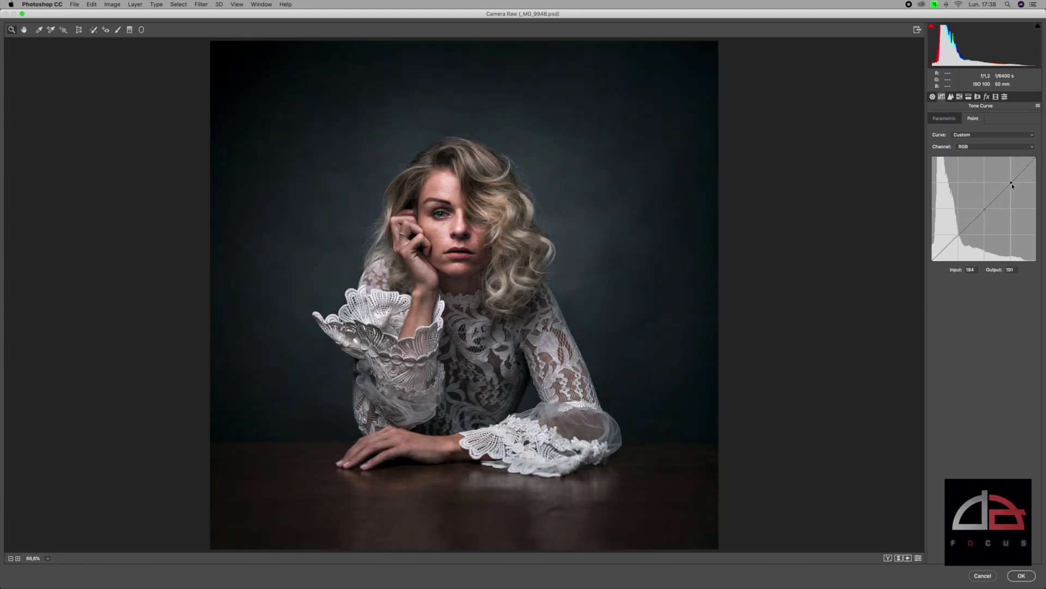
Add a shadows point at about input 66, output 66, and remove the shadows, midtone and highlights points from the curve.
click(957, 234)
drag(958, 235, 960, 236)
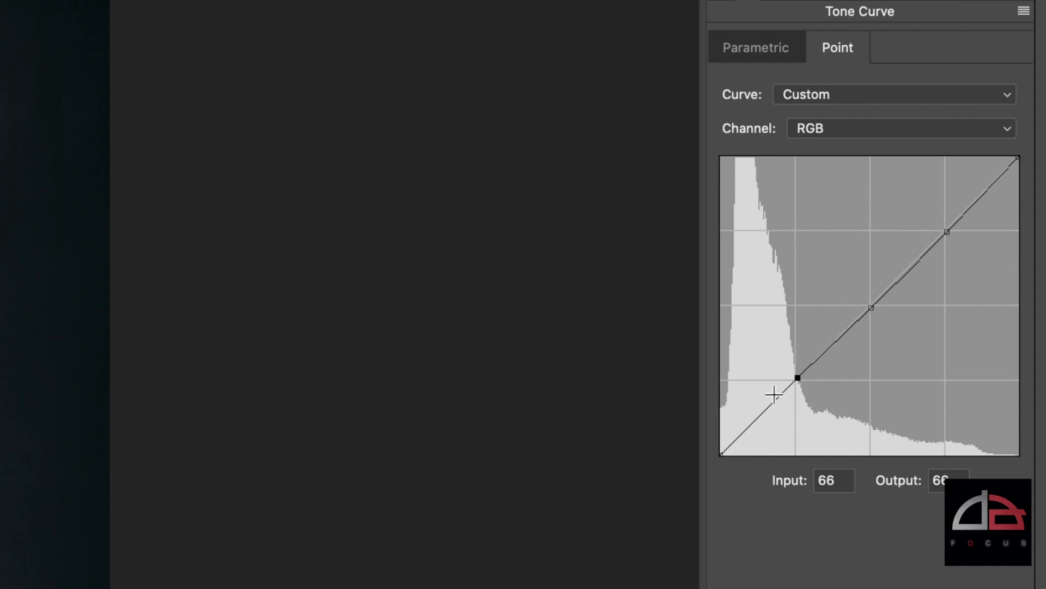
key(Delete)
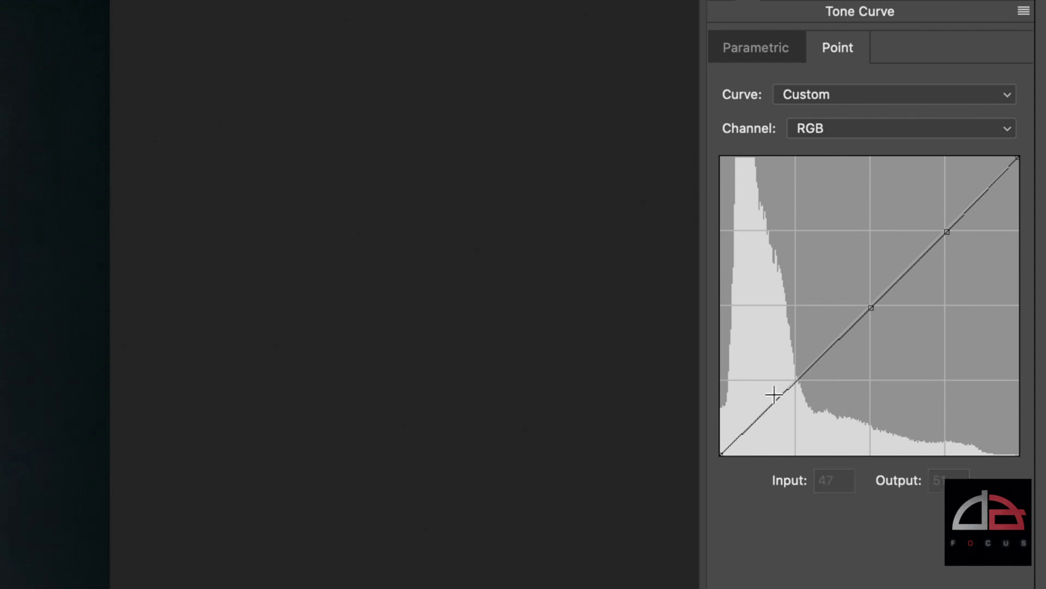
click(872, 307)
key(Delete)
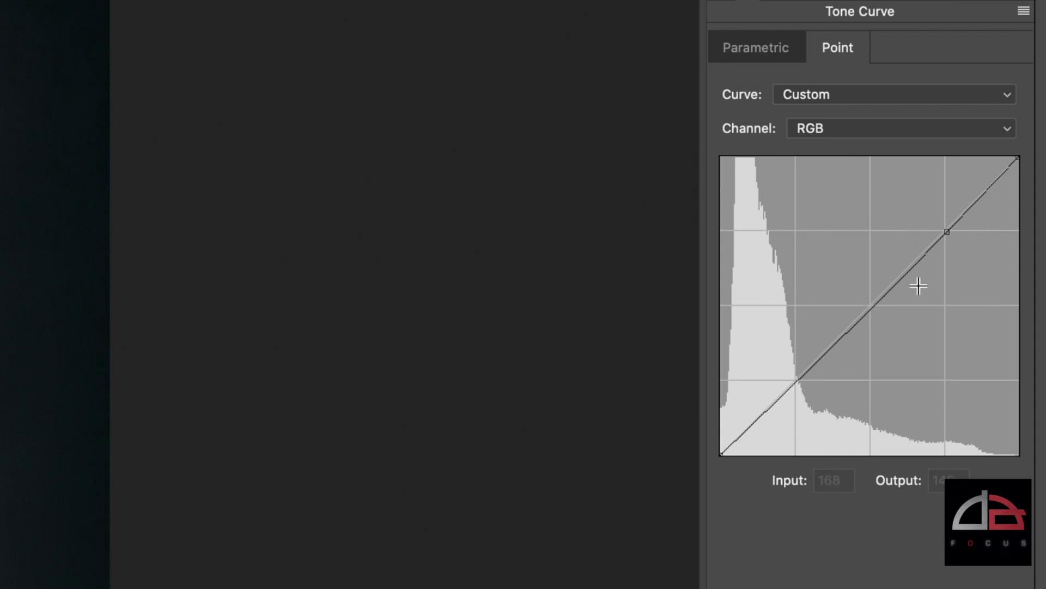
drag(949, 233, 930, 517)
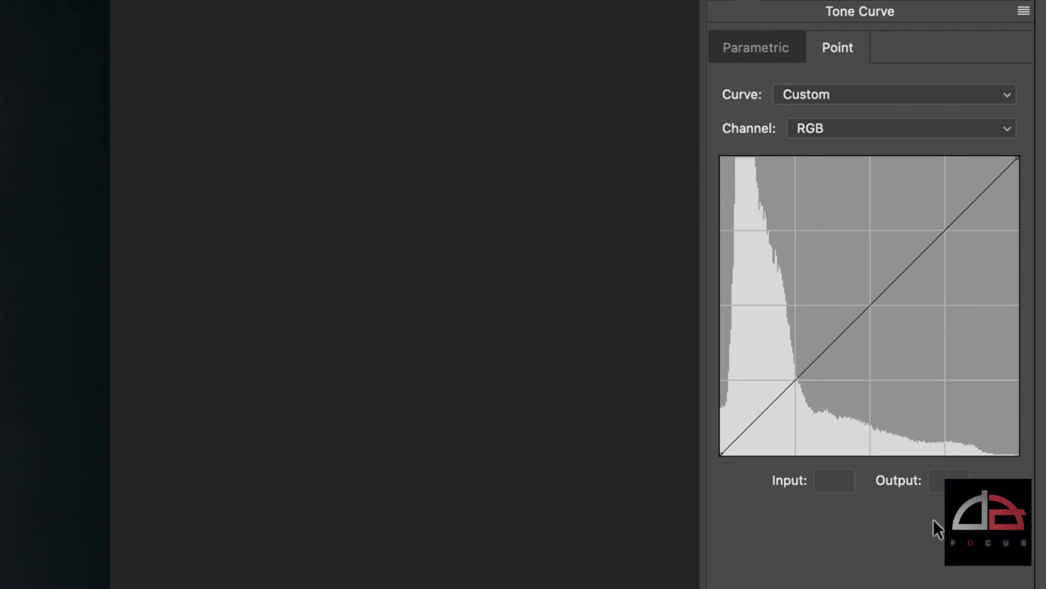
Try an S-shaped RGB curve with anchored midtones, lowered shadows and highlights raised to input 191, output 202, and remove its points.
click(870, 304)
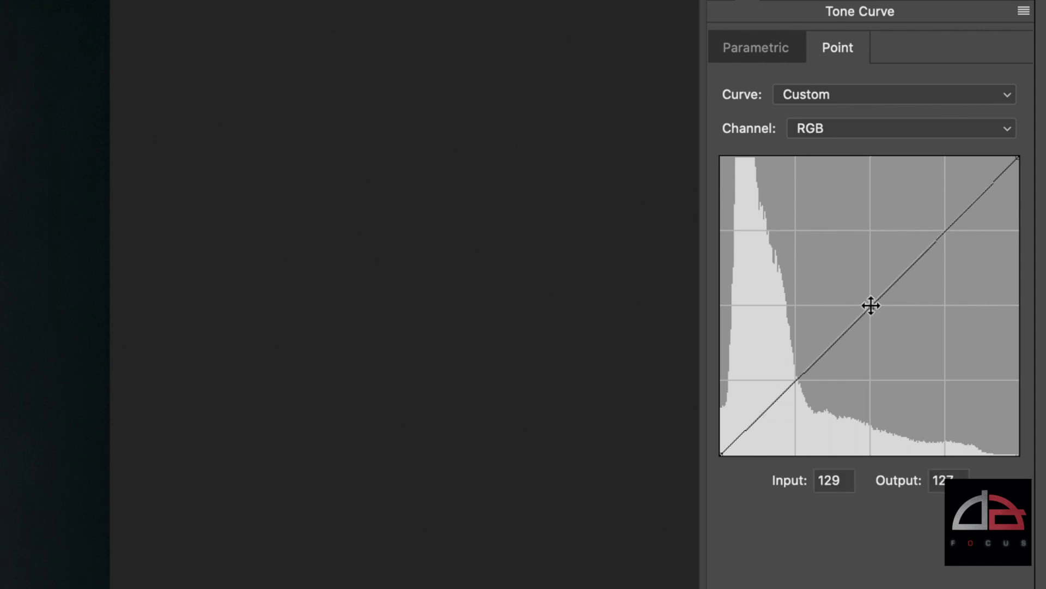
click(947, 229)
click(798, 382)
drag(798, 383, 802, 387)
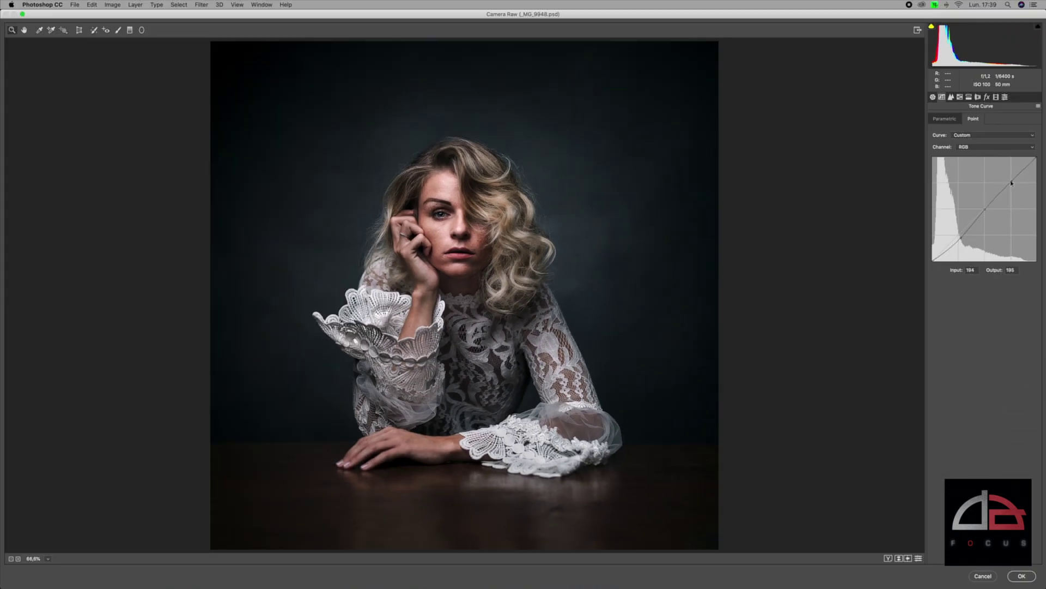
drag(1011, 183, 1011, 181)
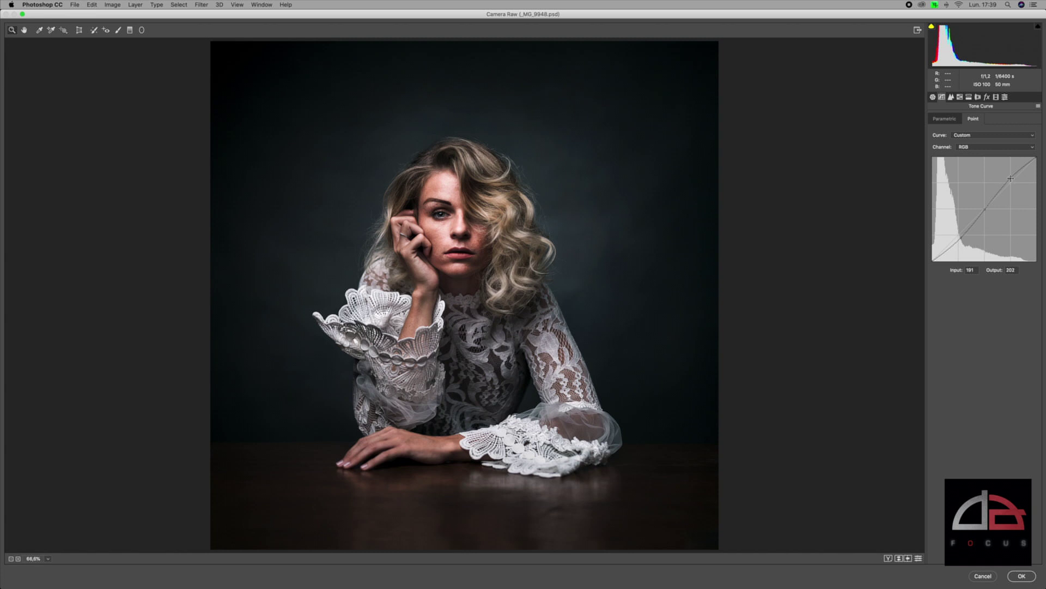
drag(1011, 178, 999, 269)
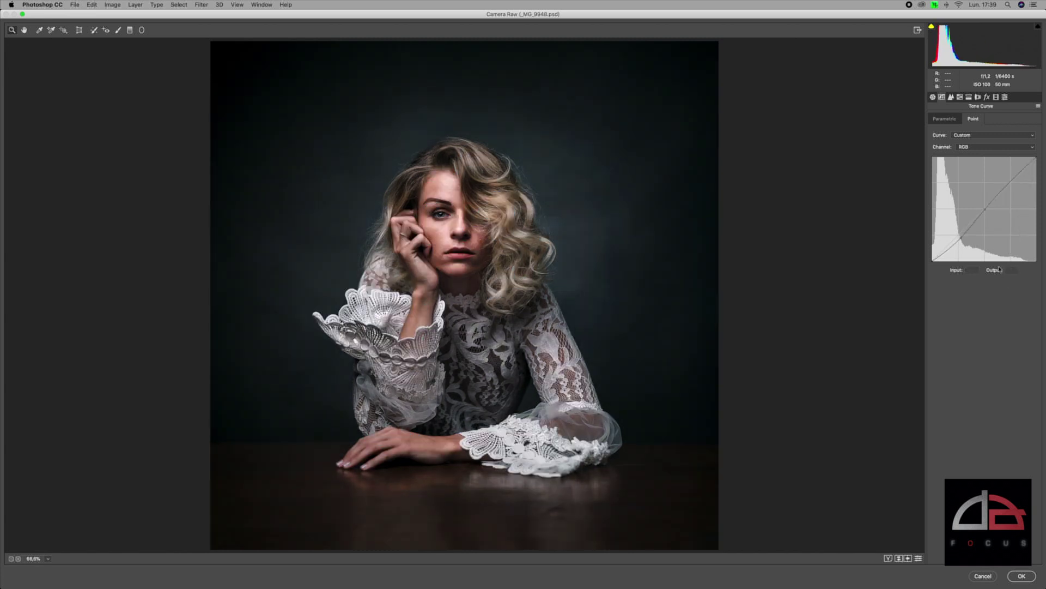
drag(986, 210, 977, 338)
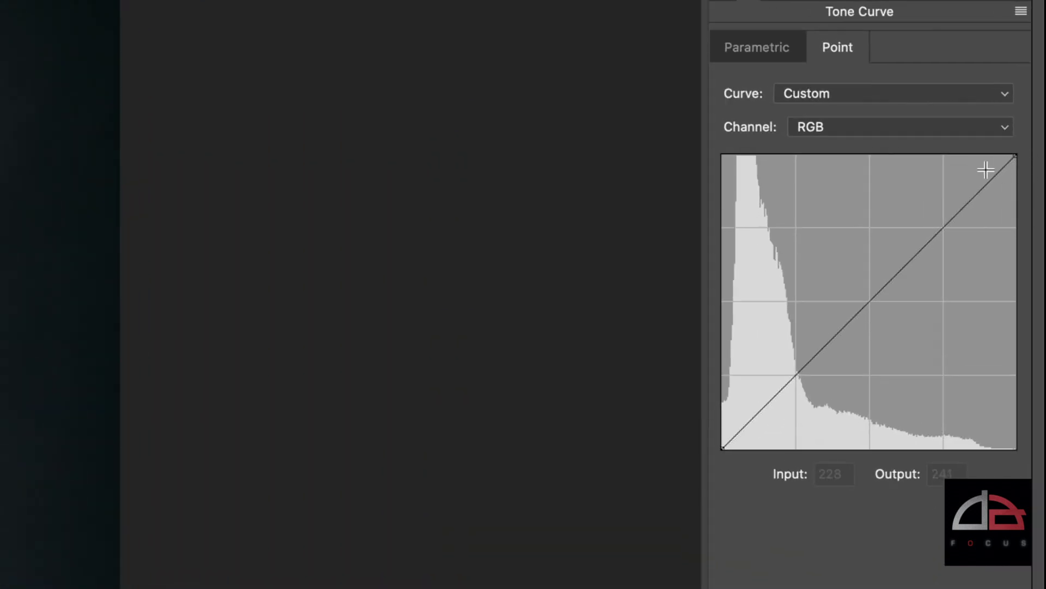
Try moving the RGB curve's white point inward to about input 226, output 254, and return it to its corner.
click(1014, 156)
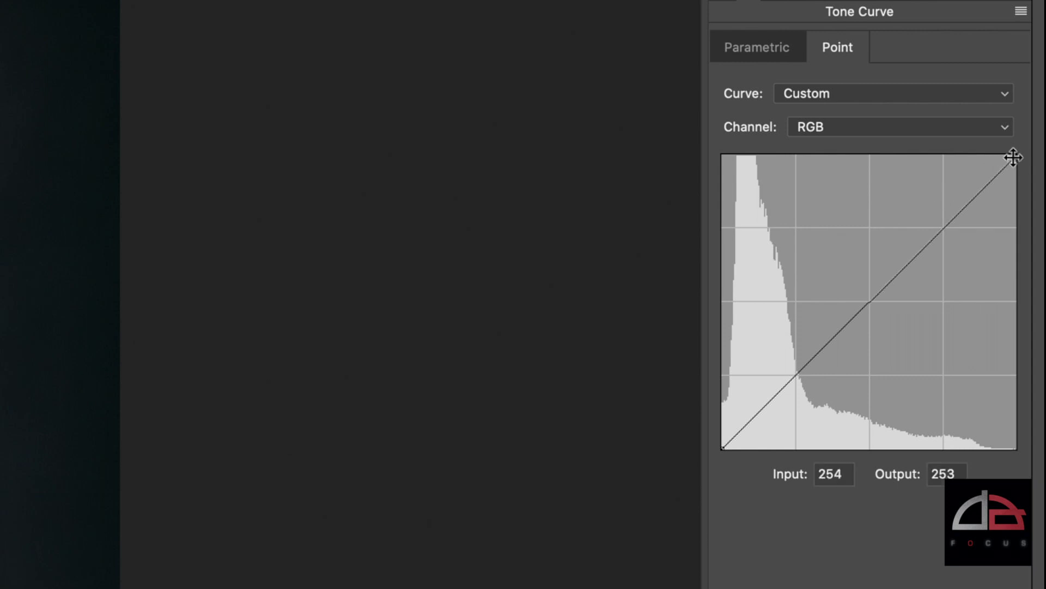
mouse_move(1015, 156)
mouse_down()
mouse_move(1002, 157)
mouse_move(1027, 158)
mouse_up()
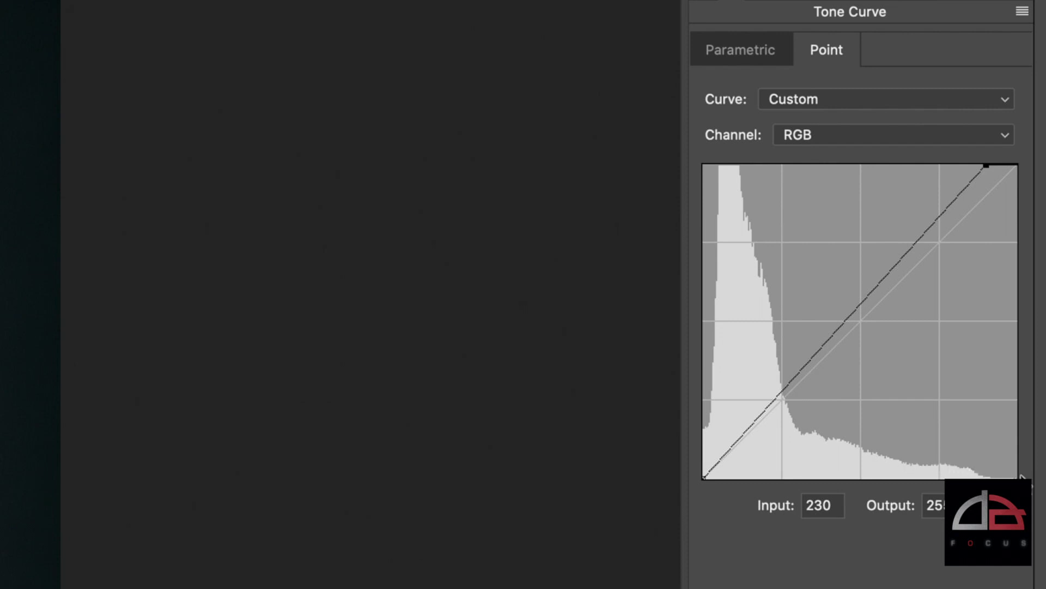
mouse_move(986, 167)
mouse_down()
mouse_move(960, 165)
mouse_move(982, 167)
mouse_up()
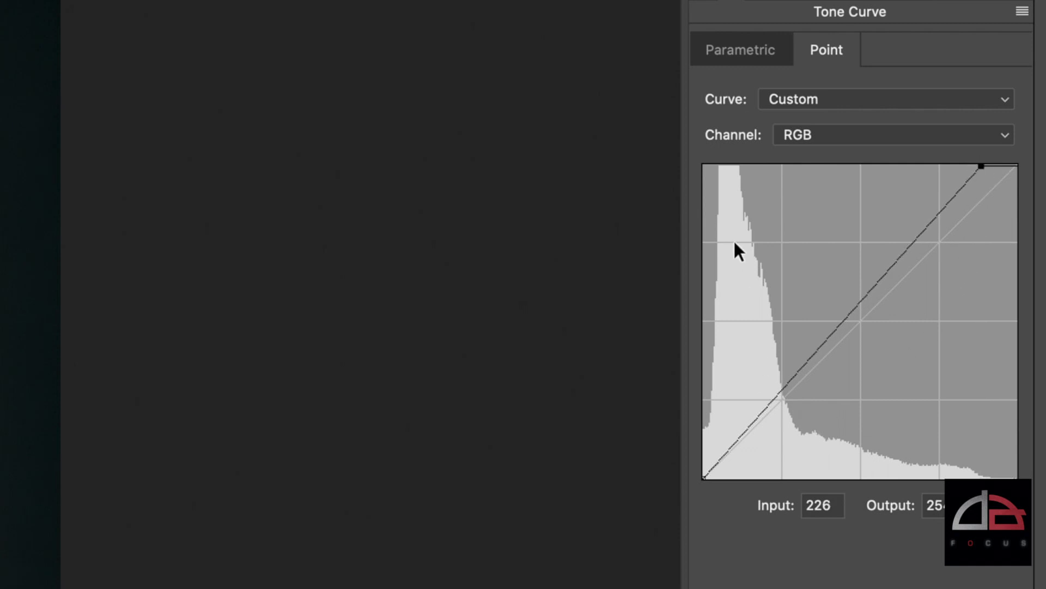
drag(980, 167, 1044, 143)
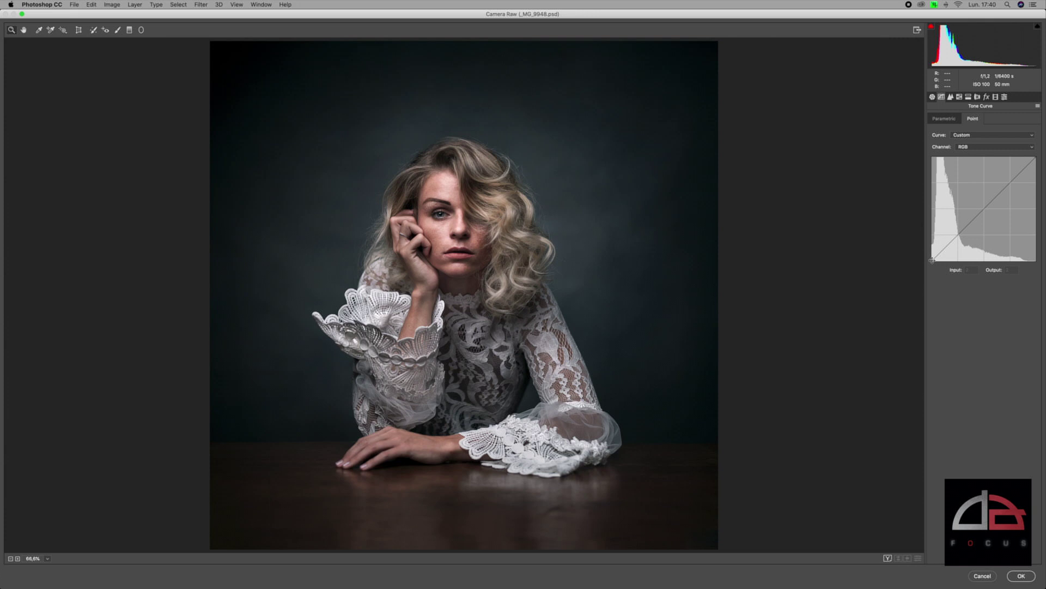
Try moving the RGB curve's black point to input 40, output 0, and raising it slightly before resetting it to input 0, output 0.
drag(932, 260, 933, 263)
drag(933, 263, 948, 264)
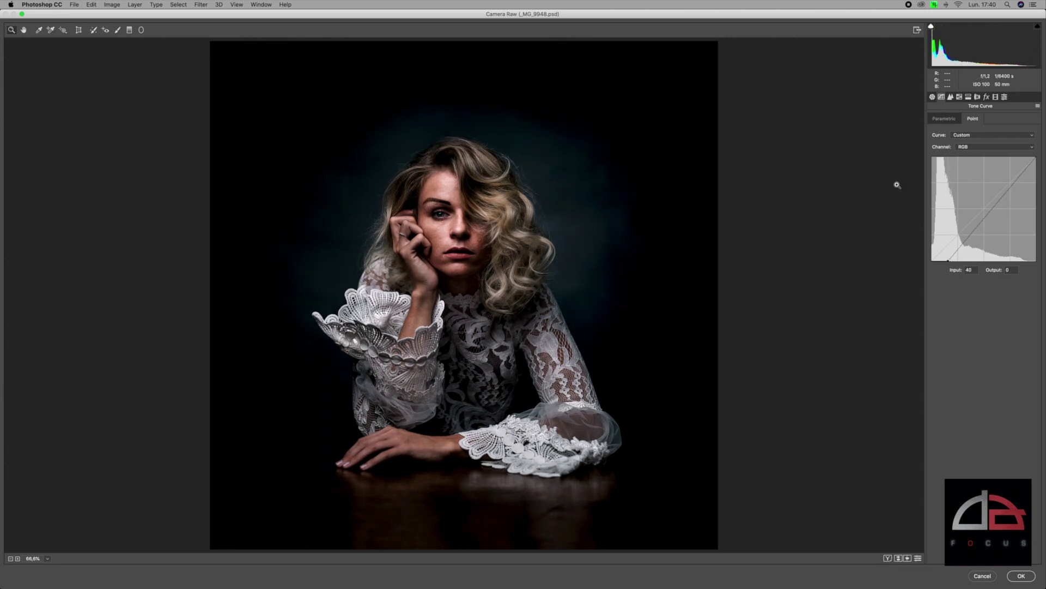
mouse_move(947, 261)
mouse_down()
mouse_move(930, 264)
mouse_move(954, 264)
mouse_move(932, 266)
mouse_move(932, 229)
mouse_move(932, 259)
mouse_up()
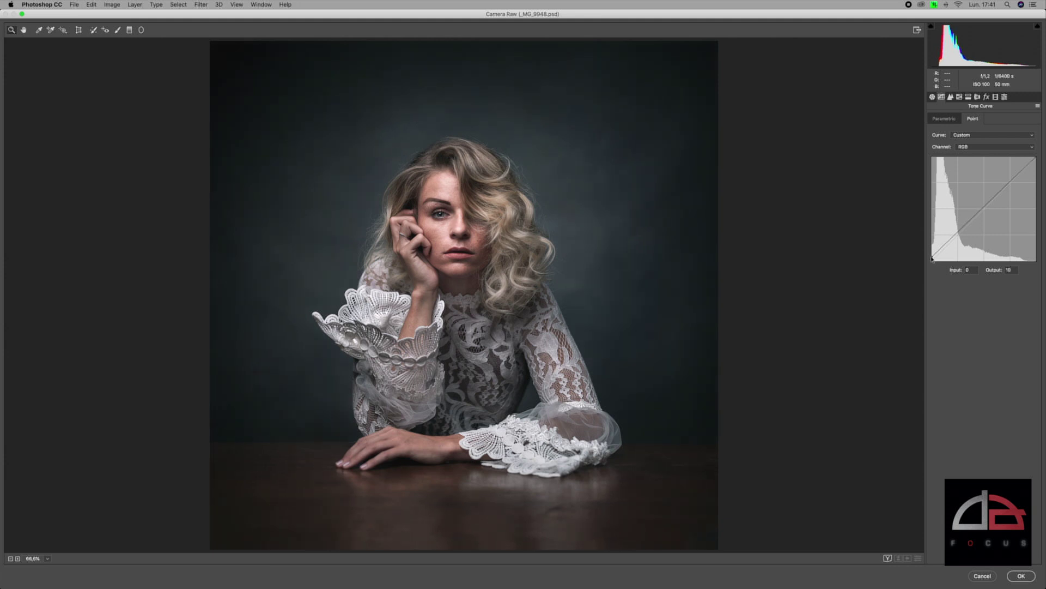
drag(932, 259, 932, 266)
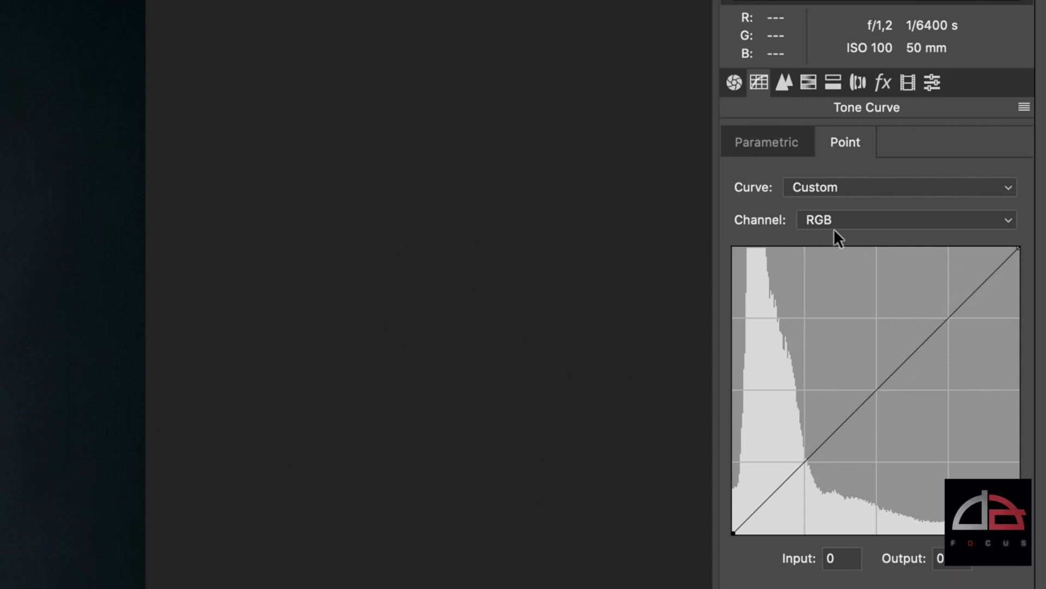
Switch to the Red channel and try lowering its midtones to input 128, output 101, before restoring the diagonal.
click(845, 216)
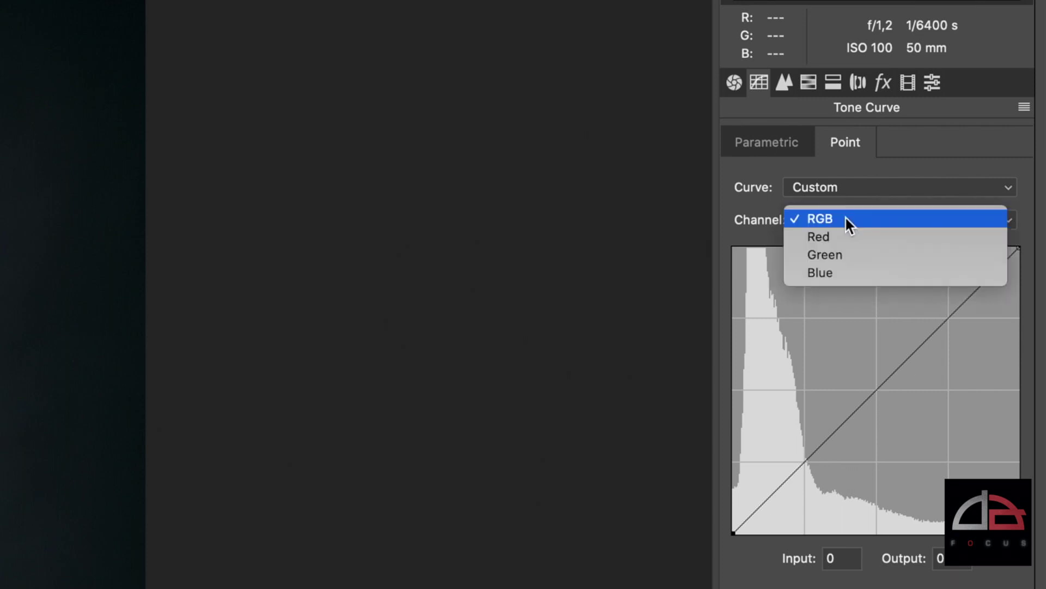
click(843, 221)
click(848, 220)
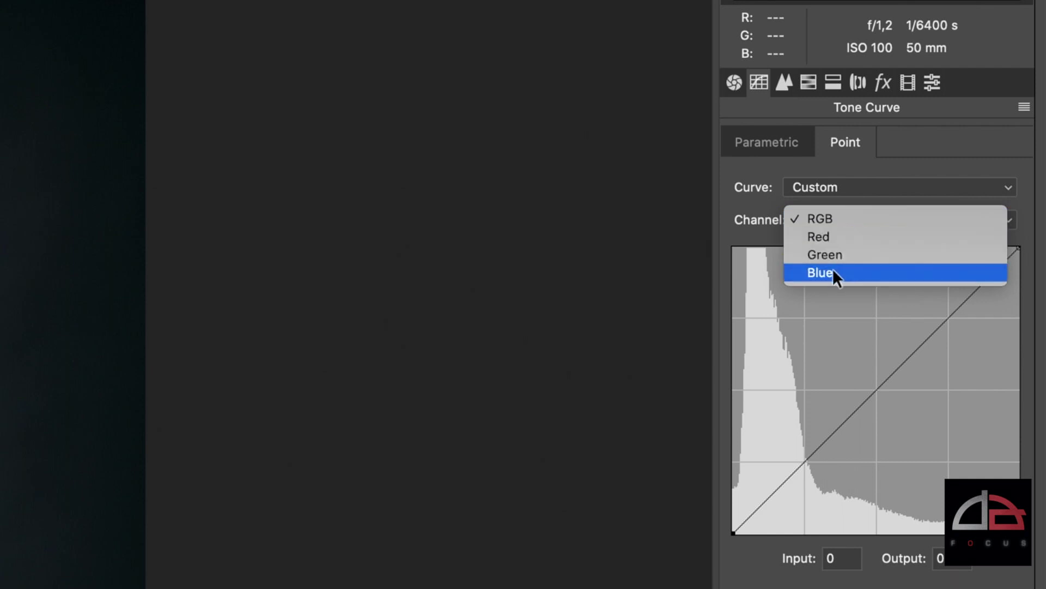
click(839, 240)
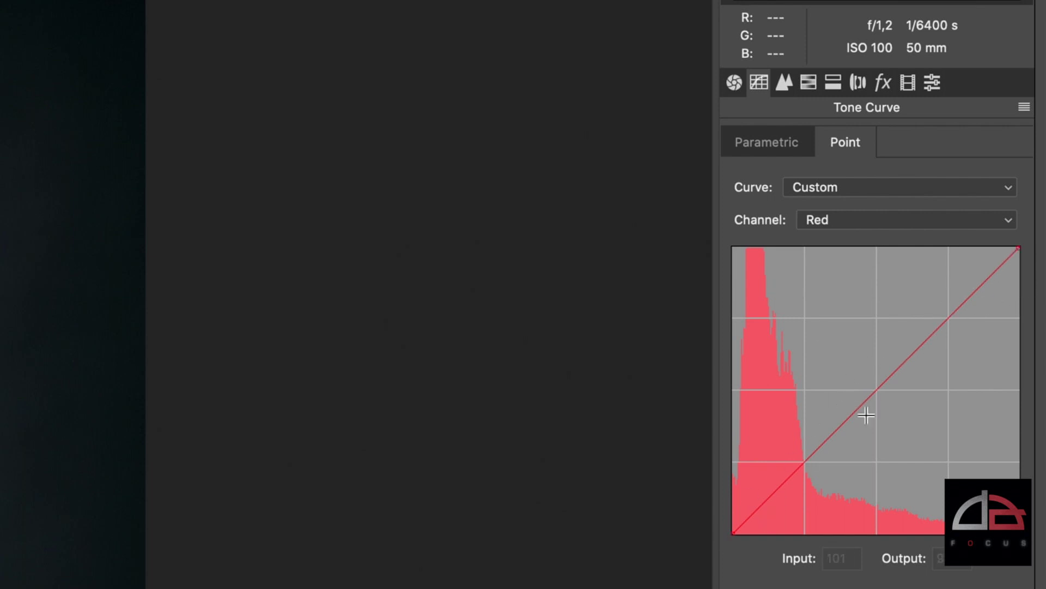
click(877, 391)
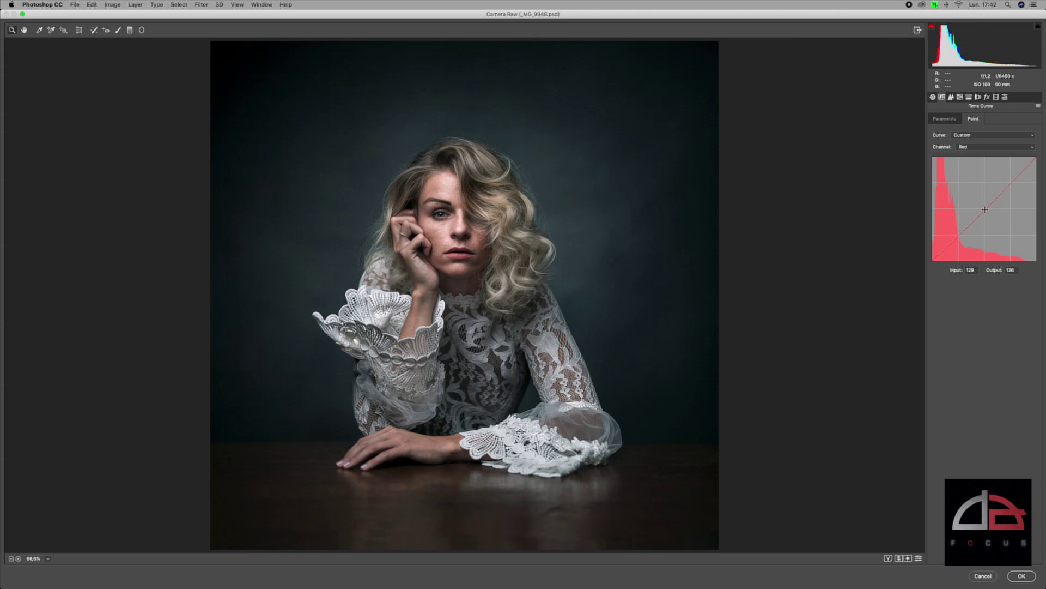
drag(985, 208, 986, 215)
drag(984, 218, 986, 222)
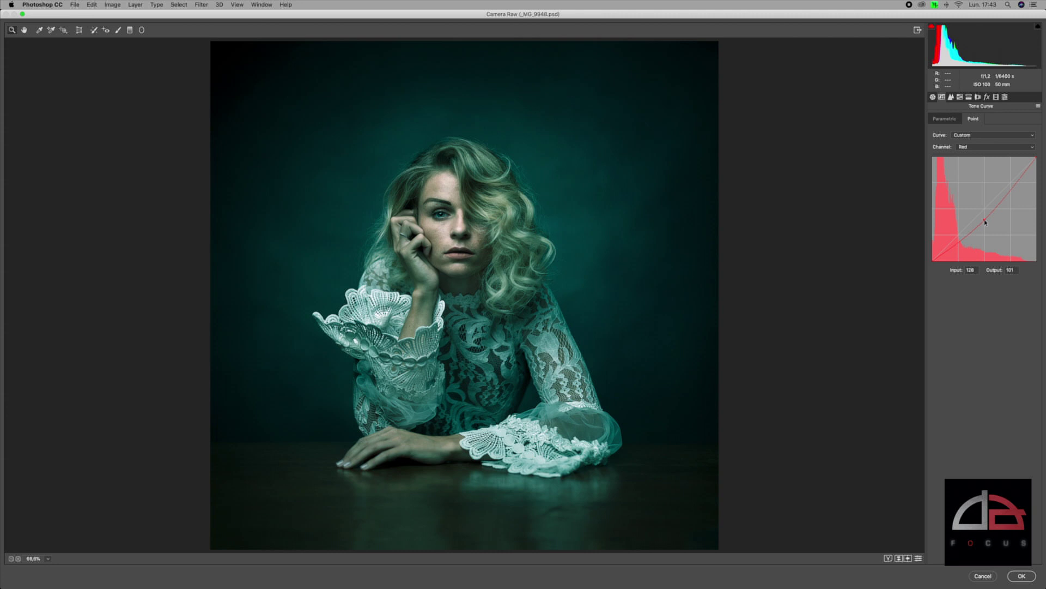
drag(985, 222, 984, 208)
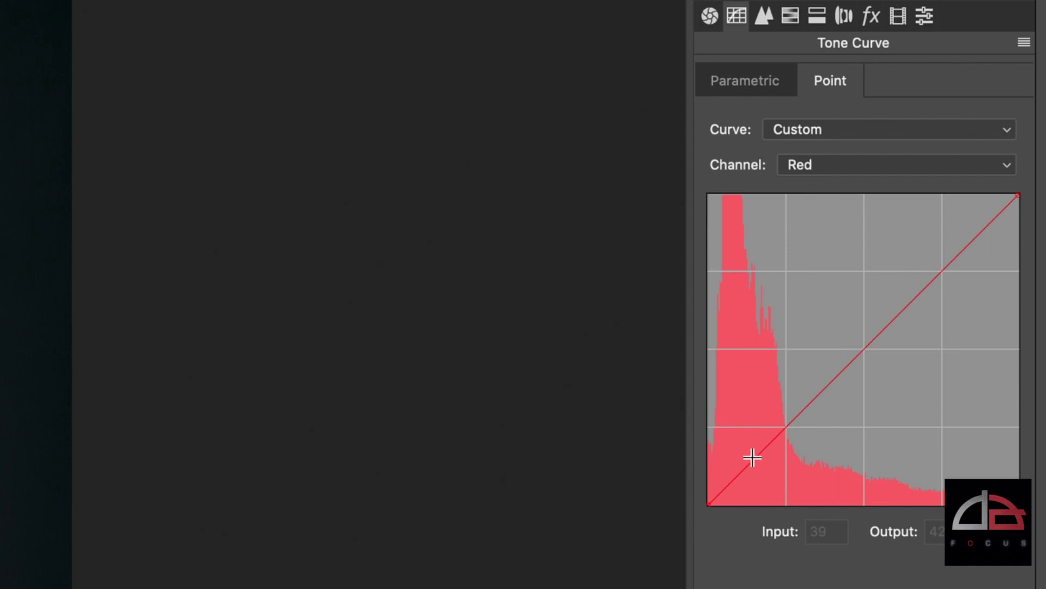
Try lowering the Red curve's shadows from a point at about input 65 with midtones anchored at input 128, and restore the straight curve.
click(786, 429)
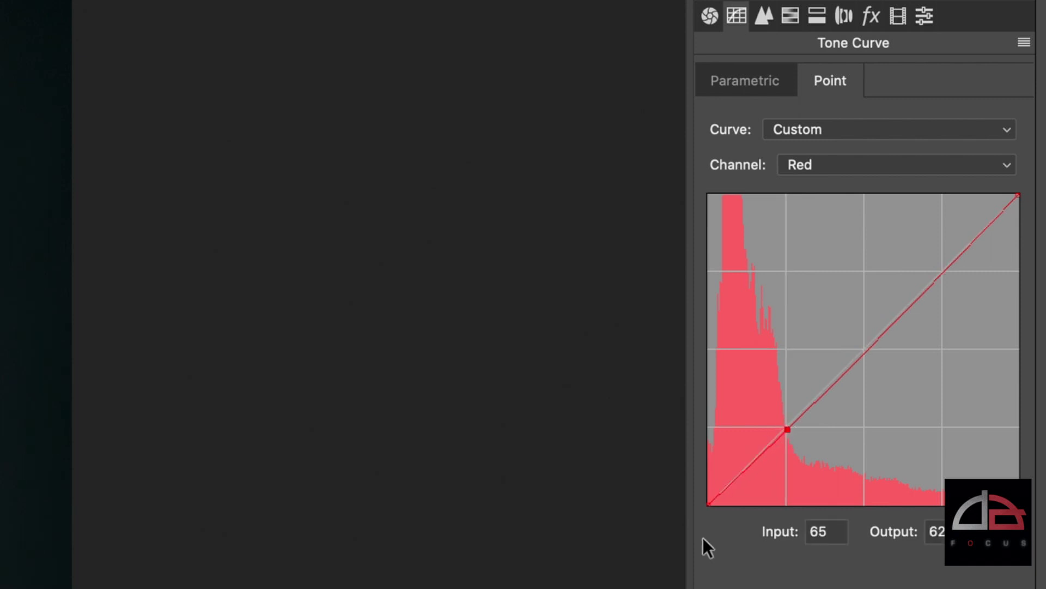
click(862, 352)
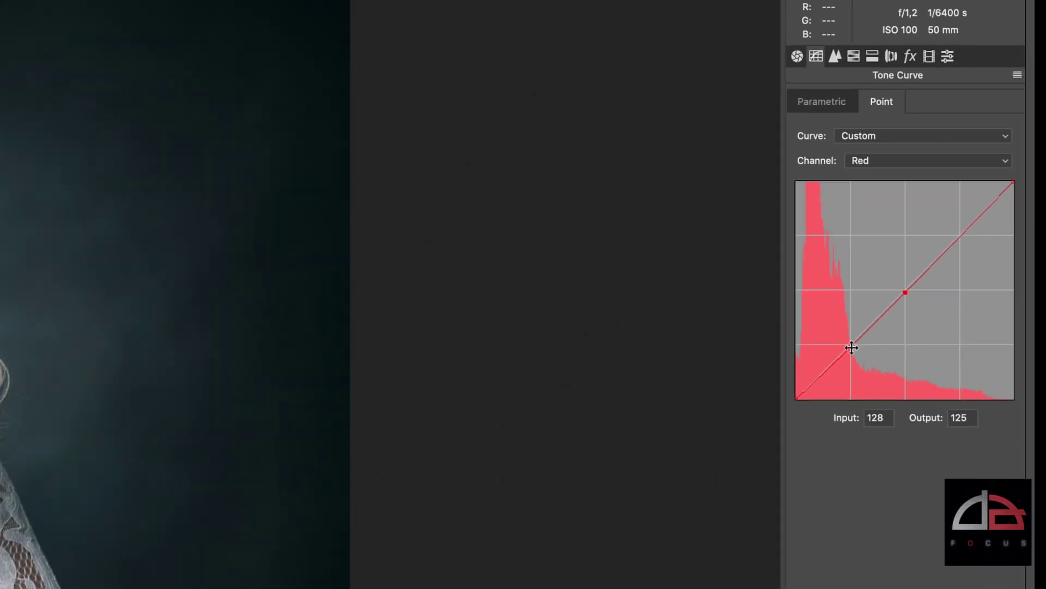
drag(786, 437, 786, 440)
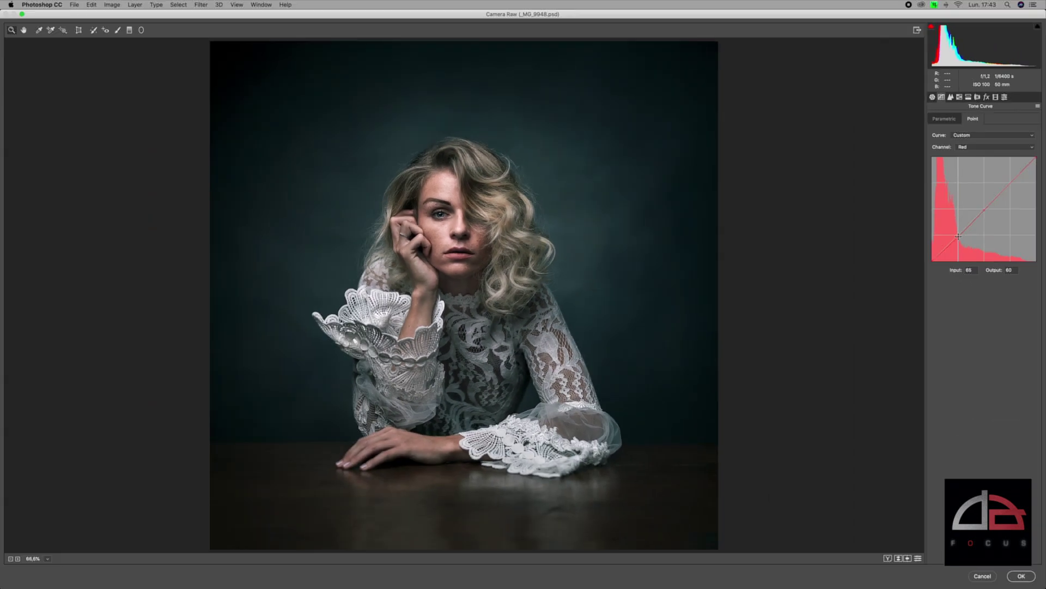
drag(960, 238, 960, 235)
drag(960, 234, 959, 243)
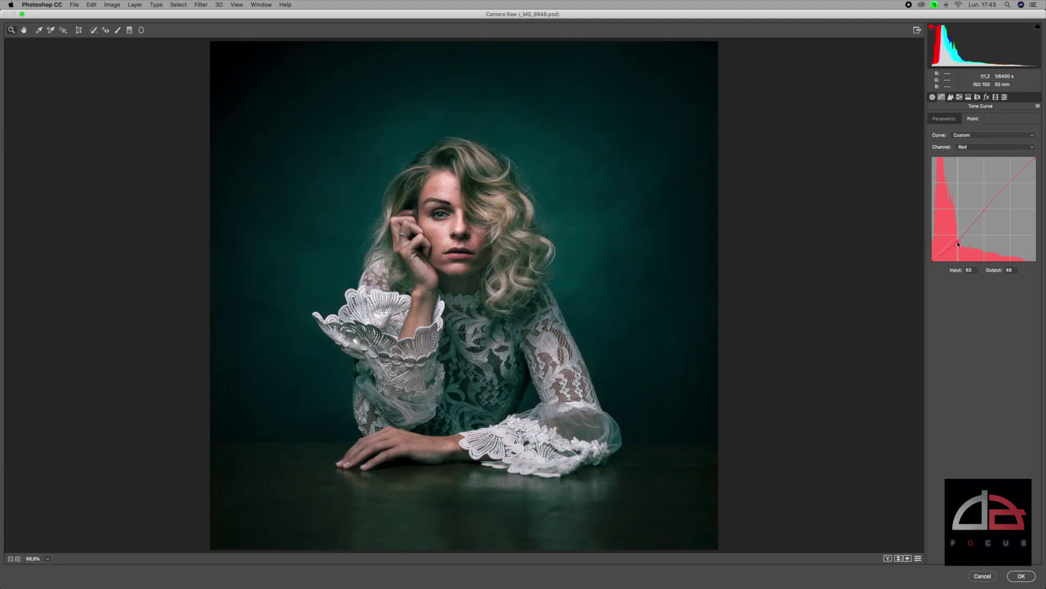
drag(959, 243, 959, 237)
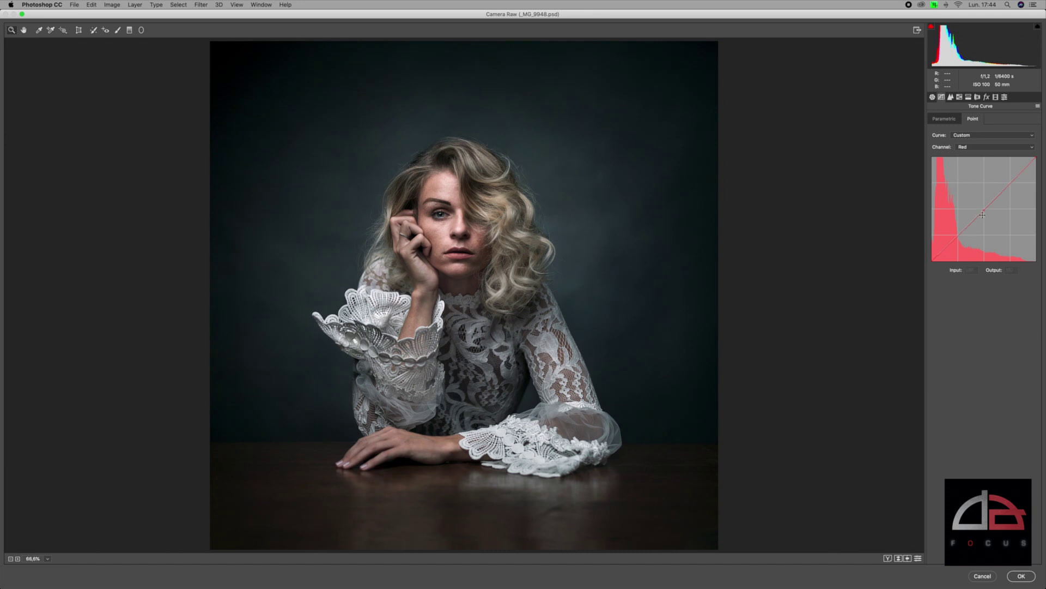
Switch to the Green channel, raise its midtones to input 128, output 187, and return them to the diagonal.
click(971, 148)
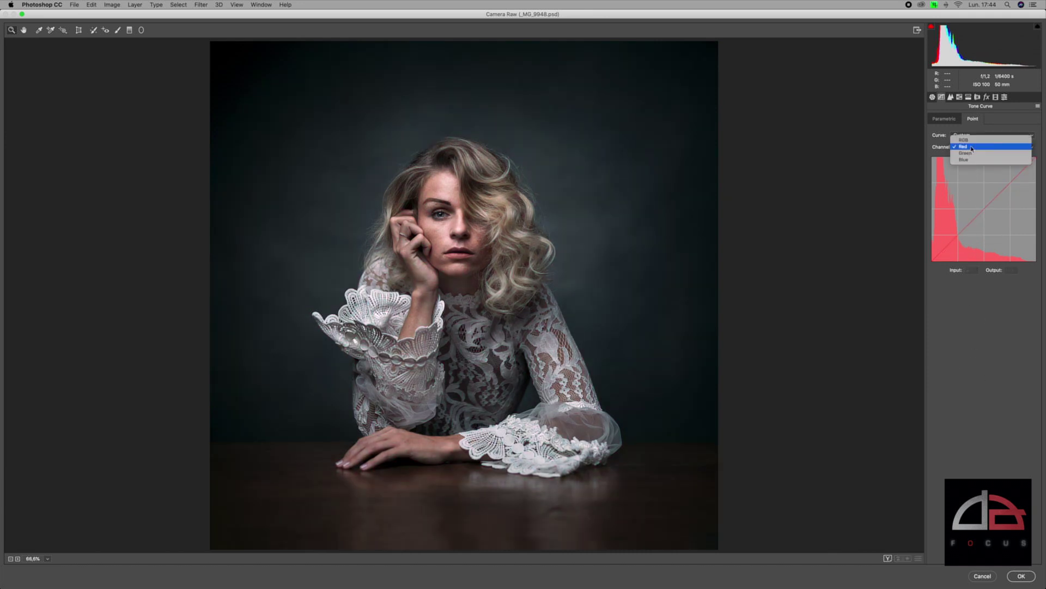
click(970, 155)
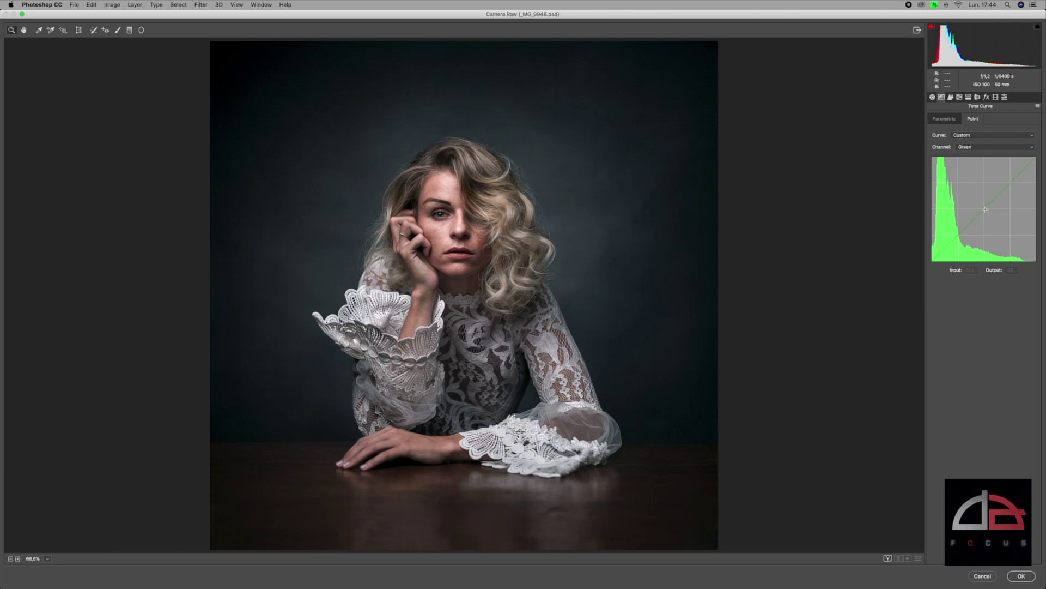
drag(985, 209, 984, 187)
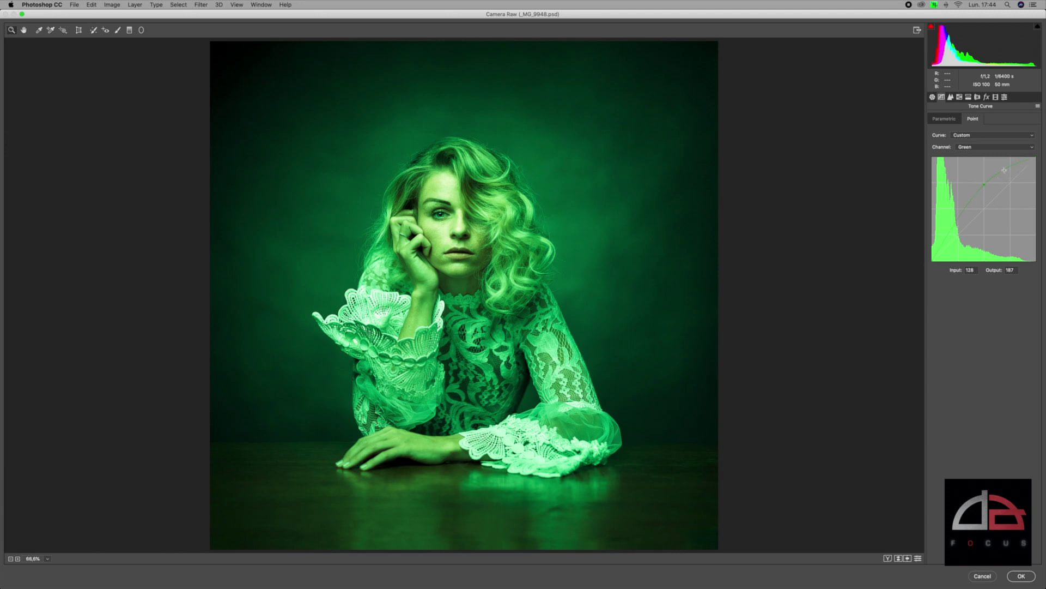
drag(984, 185, 1011, 206)
super+click(1011, 207)
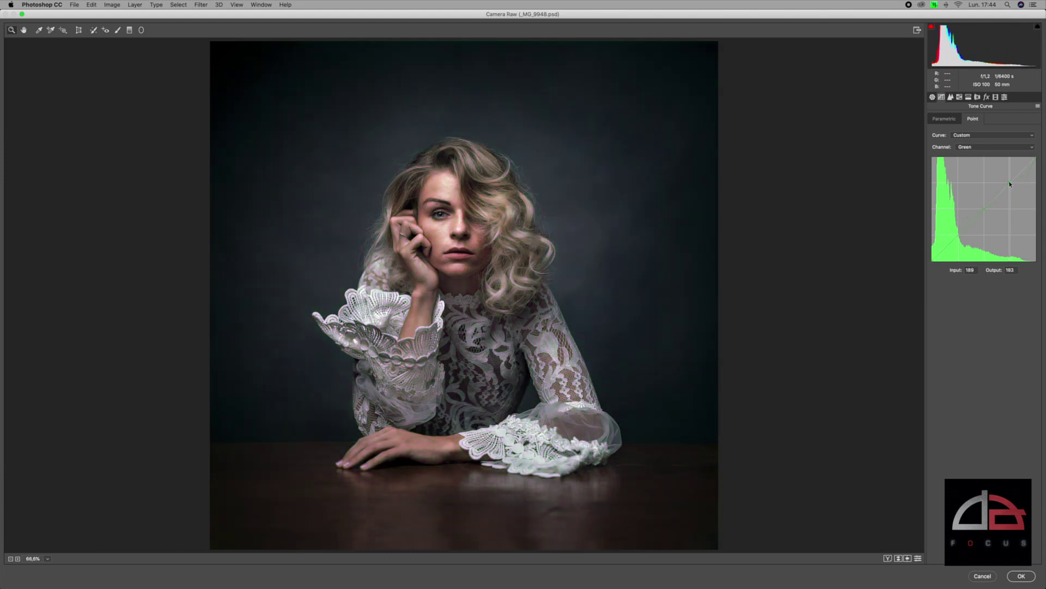